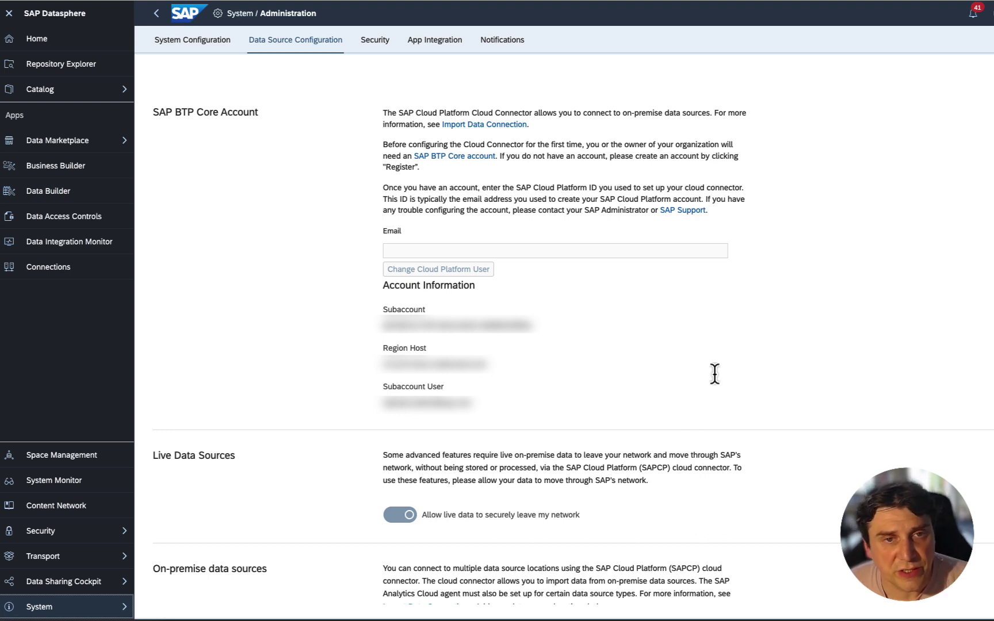
Step: Open the system administration area to view the data source configuration with the SAP BTP core account details
{"action": "left_click", "coordinate": [114, 610]}
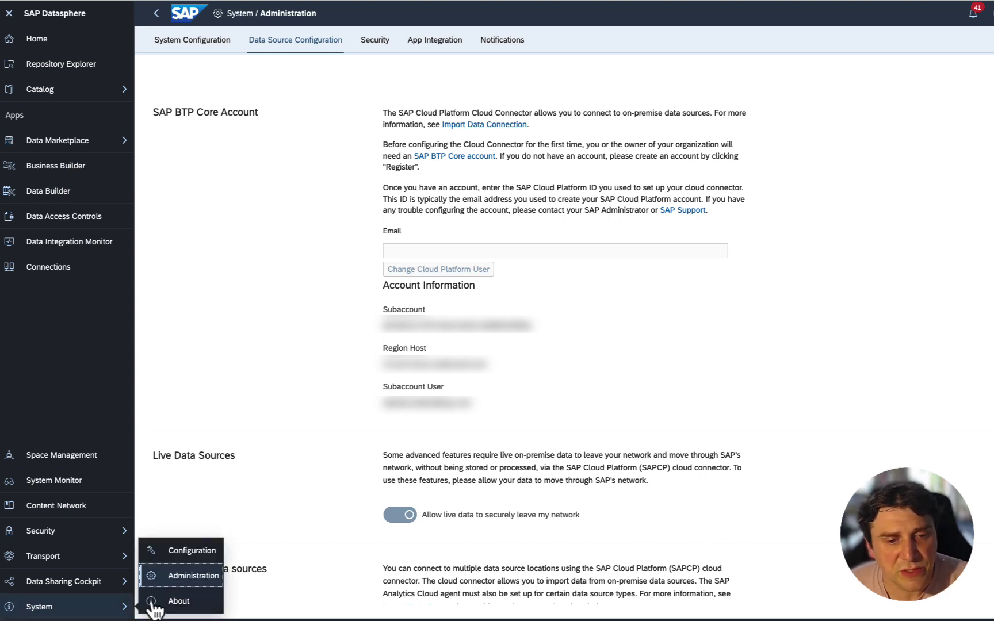
{"action": "left_click", "coordinate": [184, 574]}
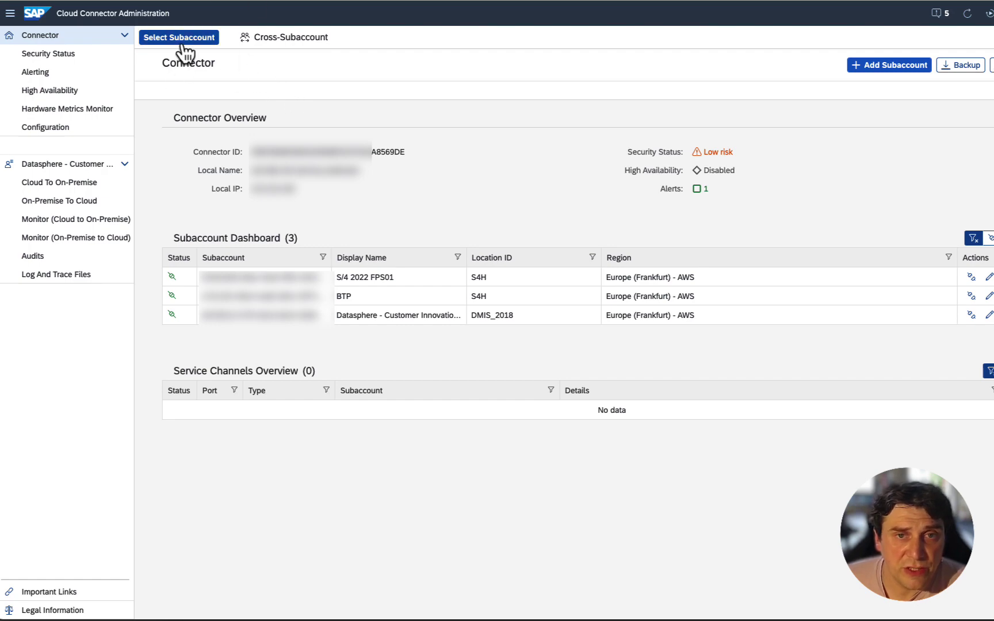
Step: Switch to Cloud Connector Administration, review the fields for adding a subaccount, and leave the form without saving
{"action": "left_click", "coordinate": [887, 66]}
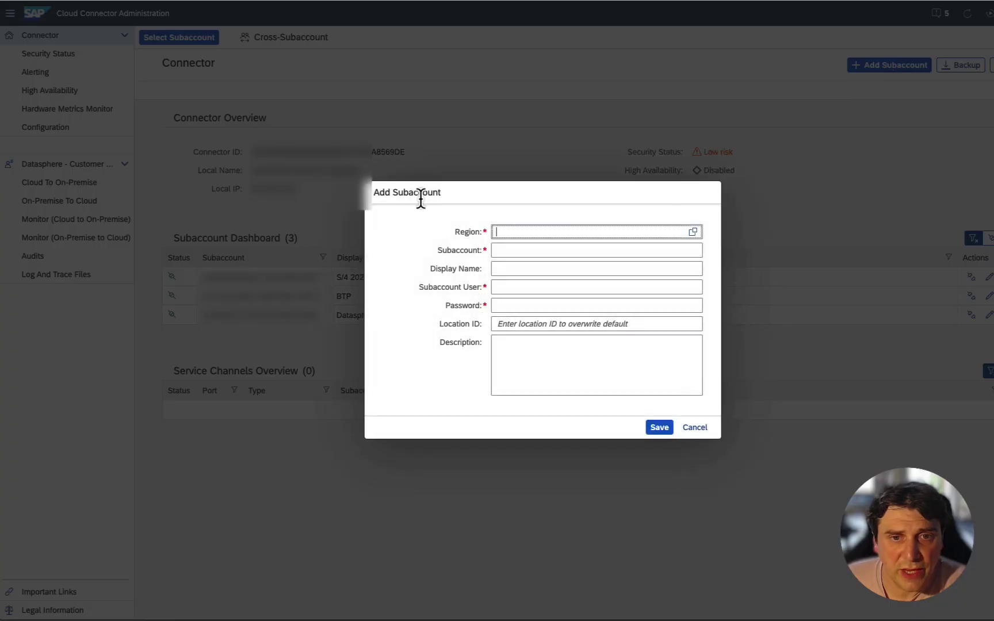
{"action": "left_click", "coordinate": [553, 232]}
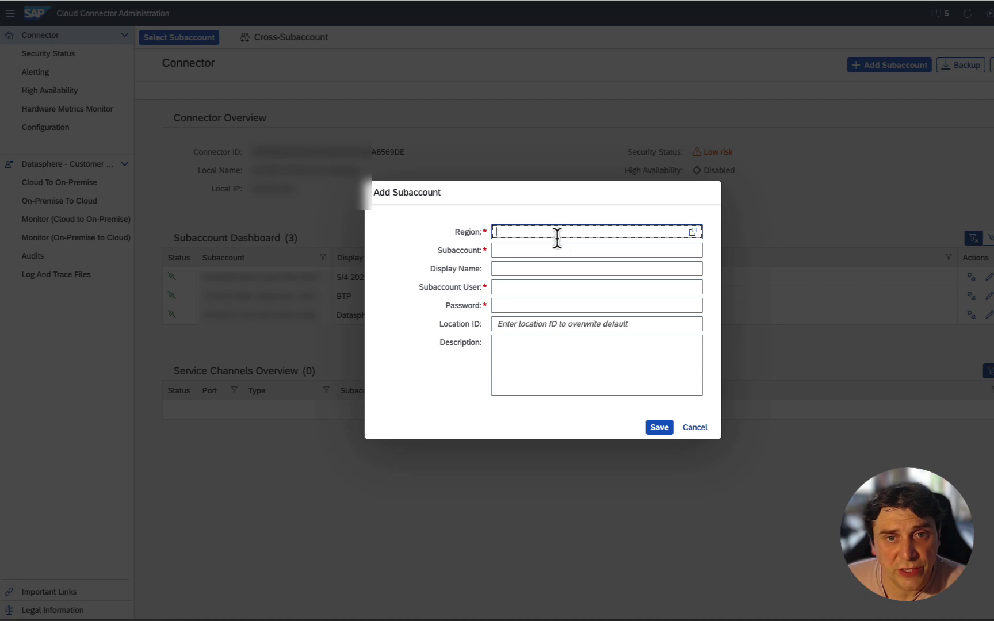
{"action": "left_click", "coordinate": [555, 251]}
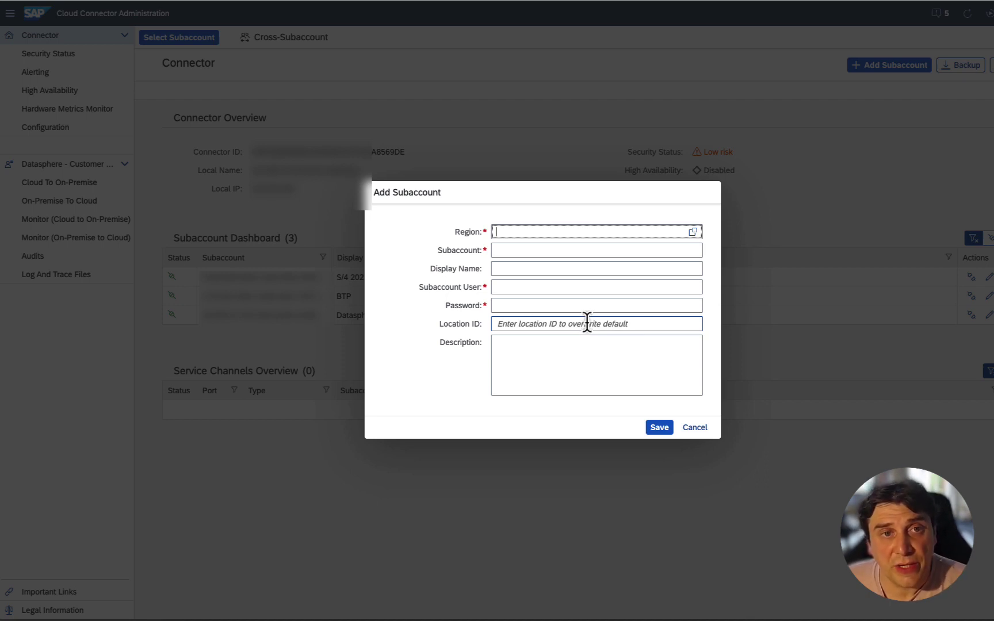
{"action": "left_click", "coordinate": [694, 428]}
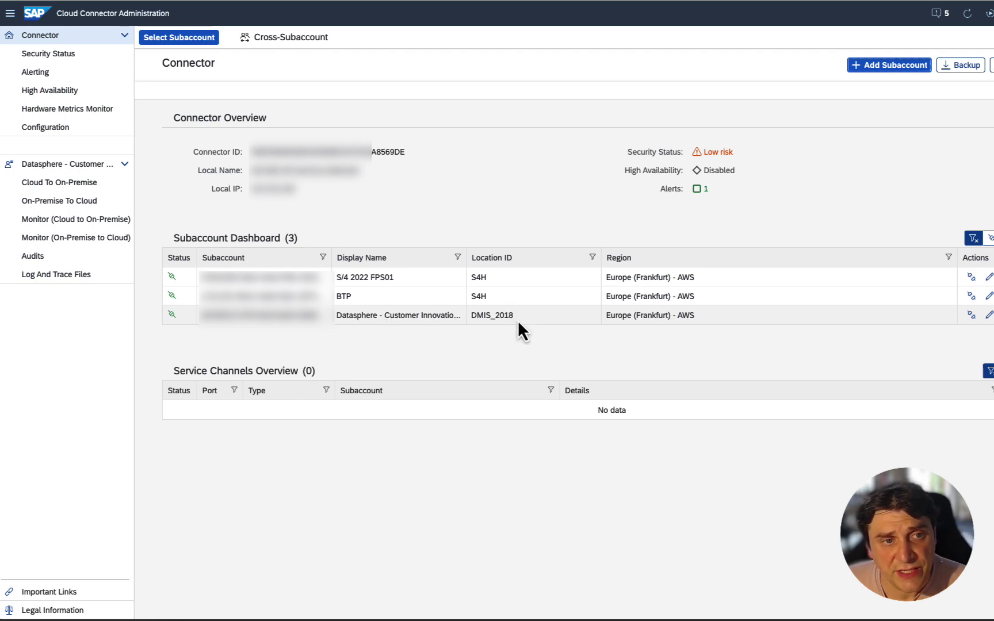
Step: Examine the Datasphere subaccount's cloud-to-on-premise mappings and the resources exposed for the ecc6ehp8:sapgw00 and myagent:8080 virtual hosts
{"action": "left_click", "coordinate": [65, 187]}
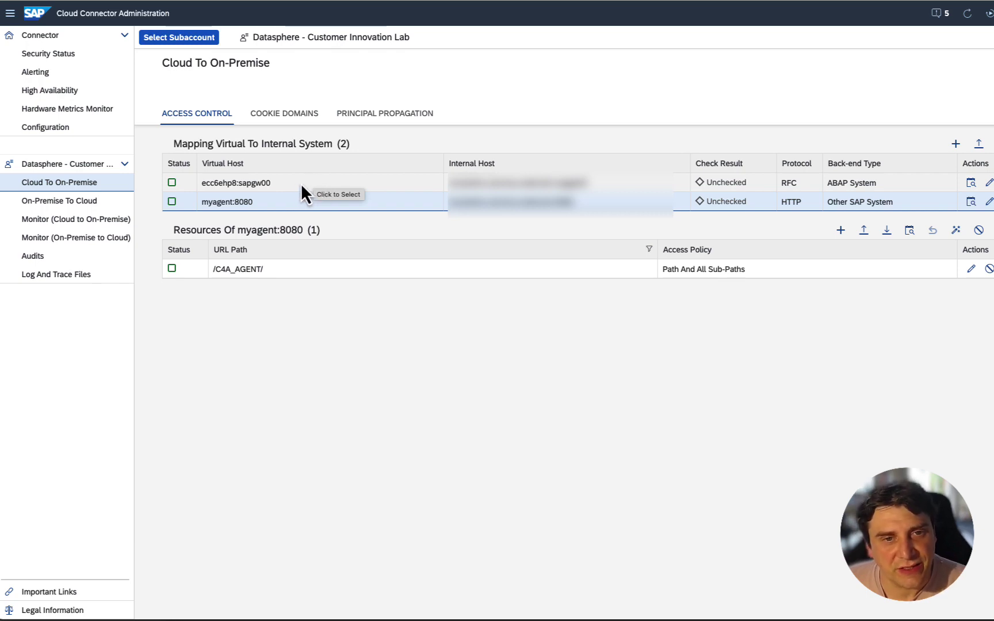
{"action": "left_click", "coordinate": [279, 184]}
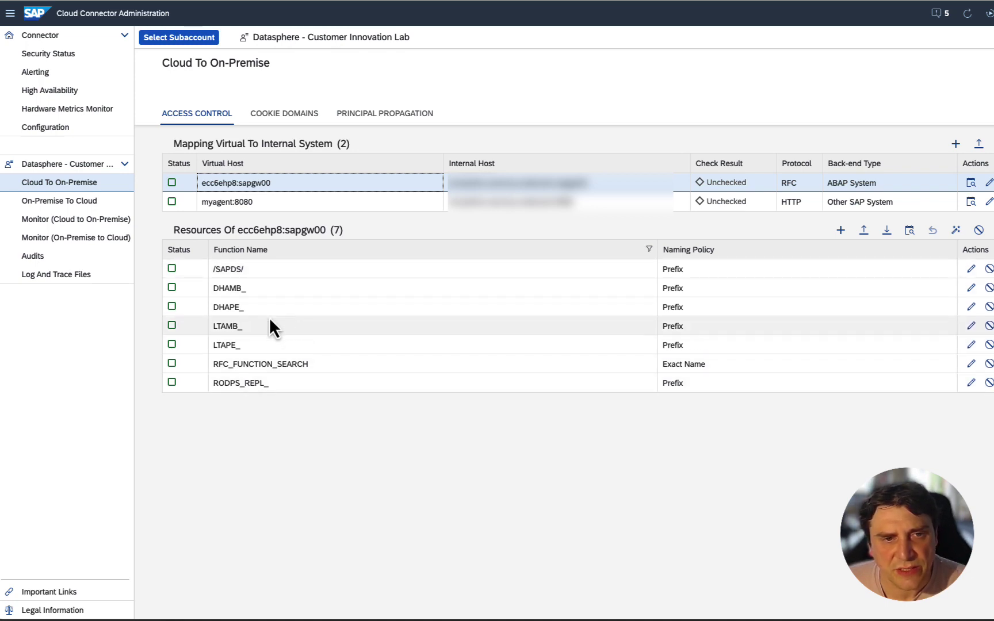
{"action": "left_click", "coordinate": [237, 202]}
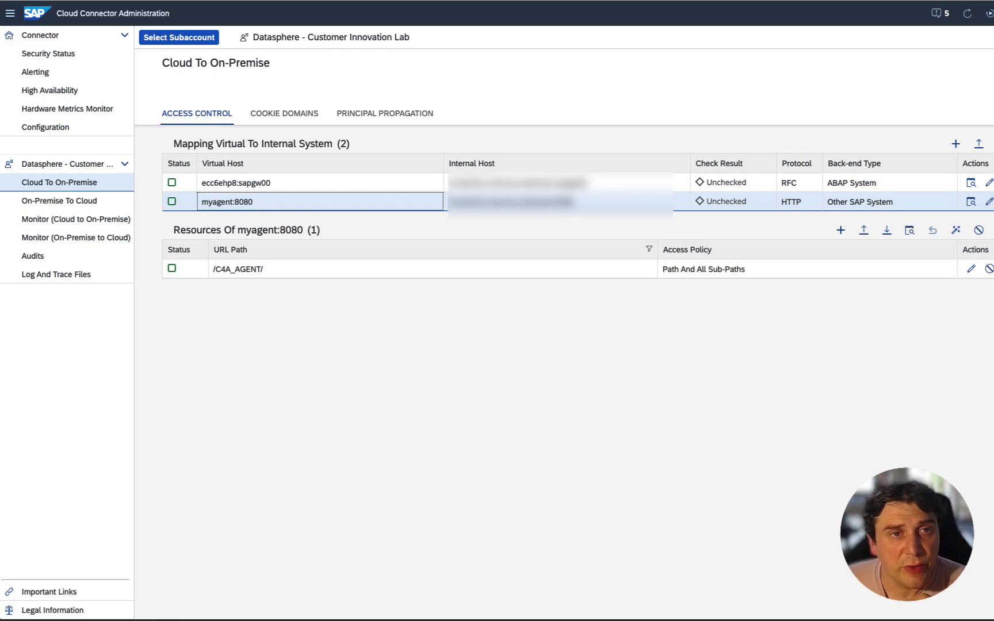
Step: Switch back to SAP Datasphere and review the agent settings of the DMIS_2018 on-premise location without changing them
{"action": "key", "text": "ctrl+Tab"}
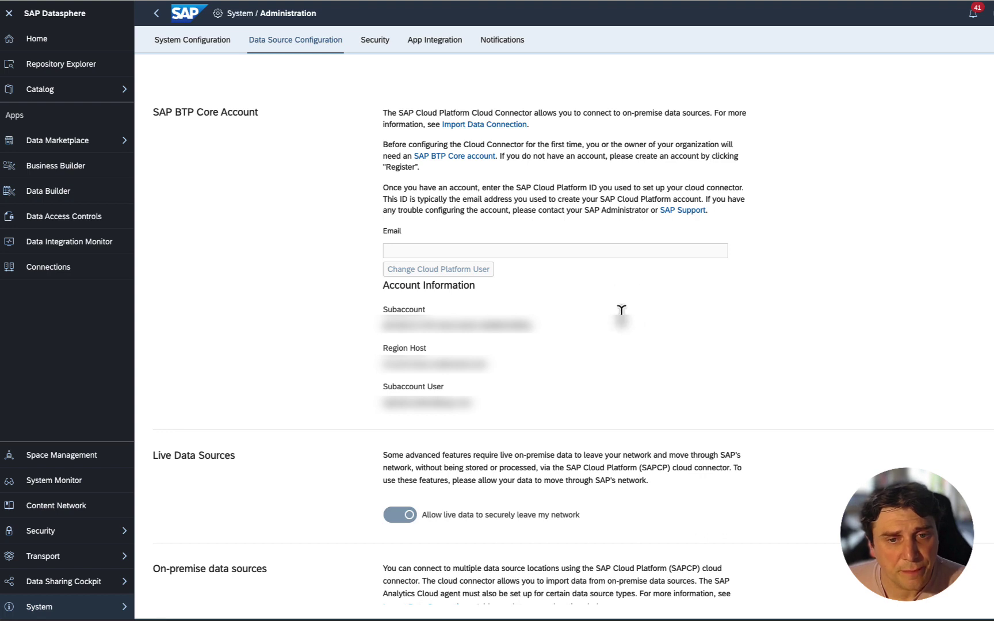
{"action": "scroll", "coordinate": [625, 313], "scroll_direction": "down", "scroll_amount": 5}
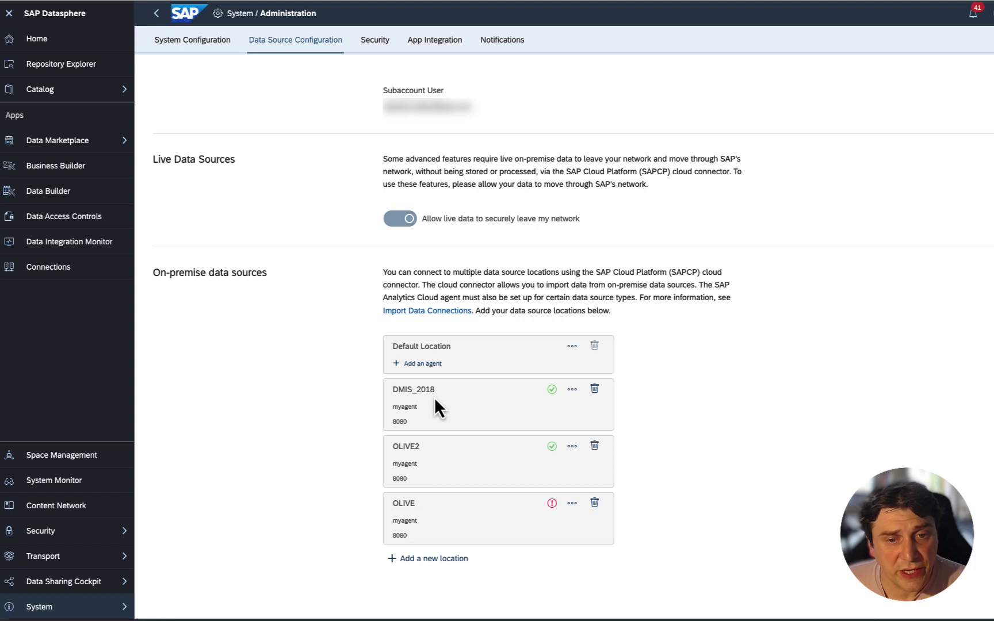
{"action": "left_click", "coordinate": [572, 390]}
{"action": "left_click", "coordinate": [624, 380]}
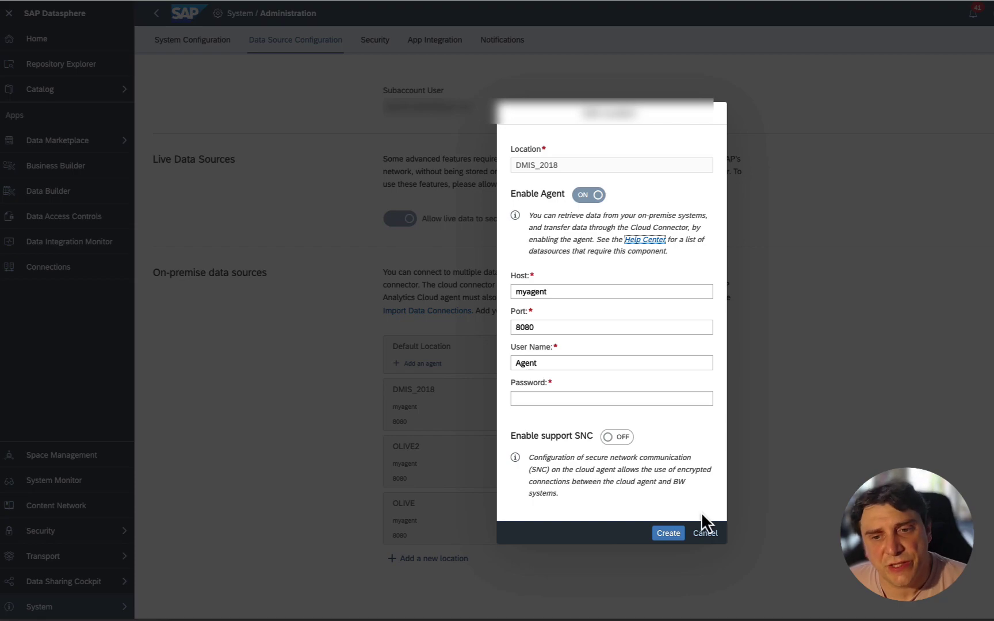
{"action": "left_click", "coordinate": [713, 535]}
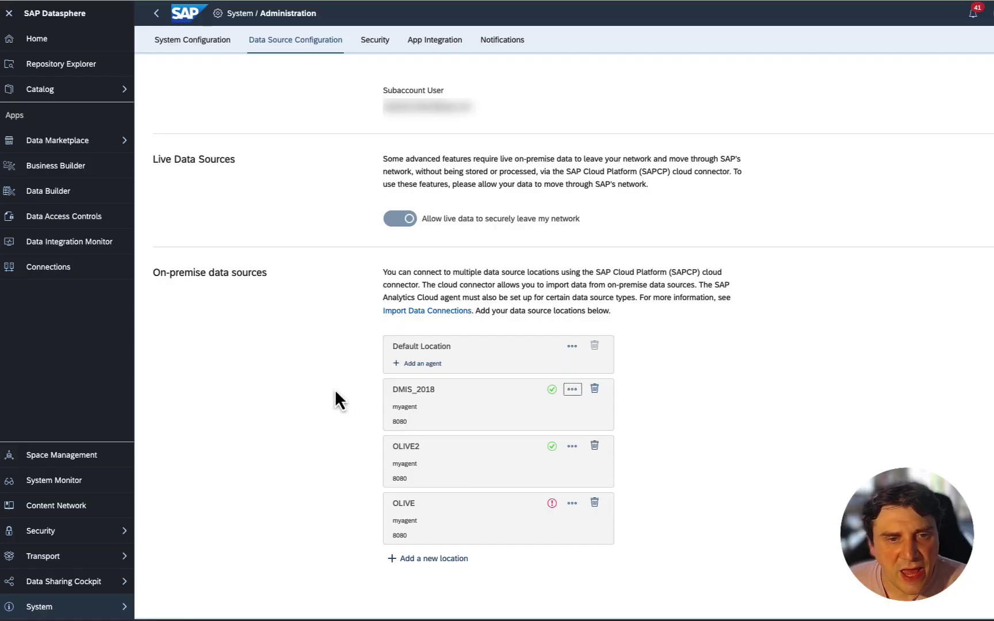
Step: Inspect the DMIS_2018 SAP ABAP connection's details, Cloud Connector settings and supported features, leaving it without saving changes
{"action": "left_click", "coordinate": [53, 266]}
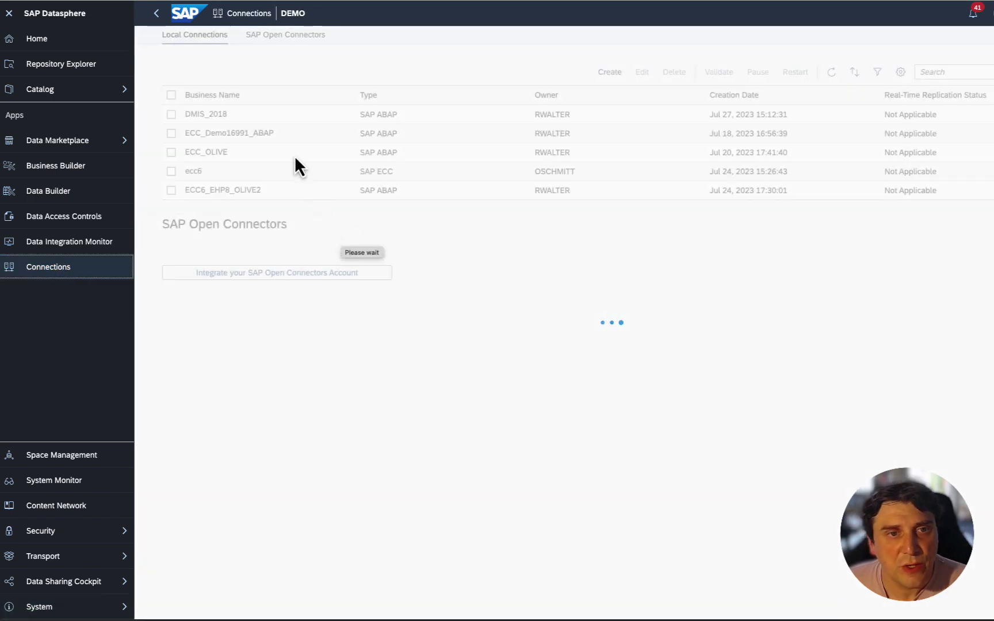
{"action": "left_click", "coordinate": [171, 114]}
{"action": "left_click", "coordinate": [640, 73]}
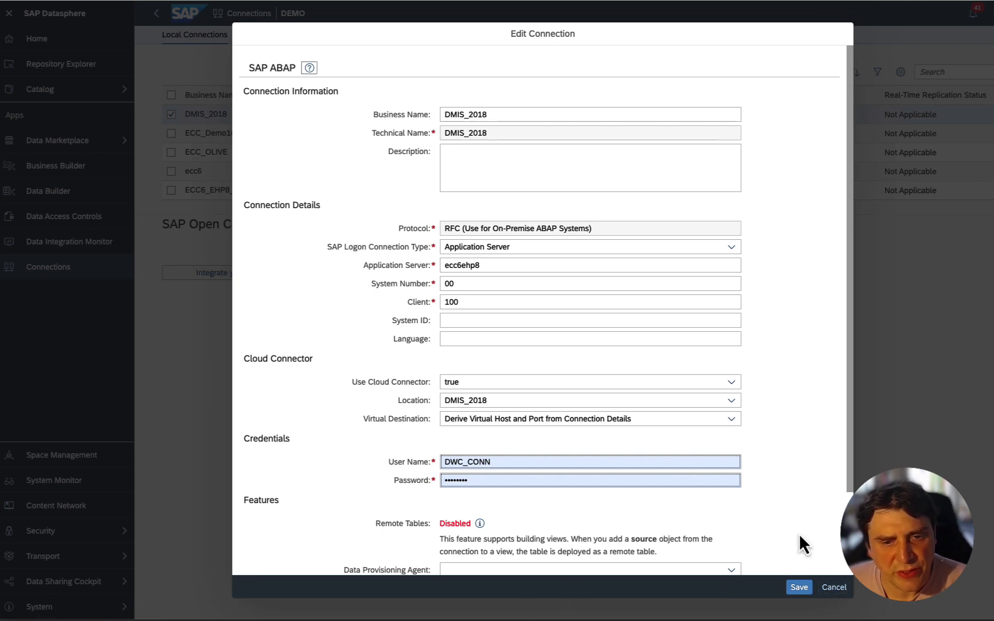
{"action": "scroll", "coordinate": [797, 540], "scroll_direction": "down", "scroll_amount": 2}
{"action": "scroll", "coordinate": [796, 545], "scroll_direction": "down", "scroll_amount": 1}
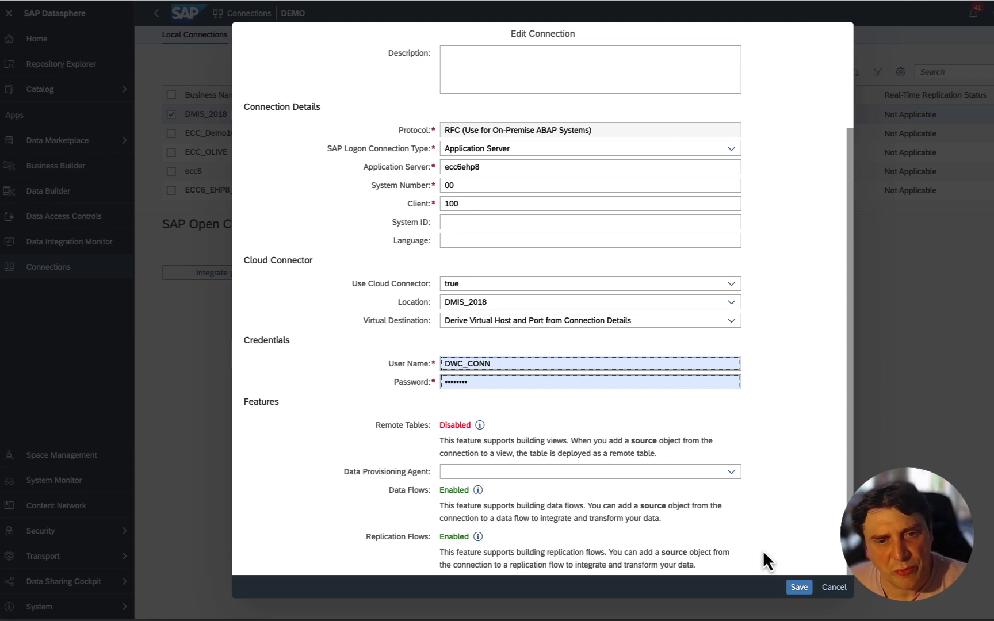
{"action": "left_click", "coordinate": [834, 587]}
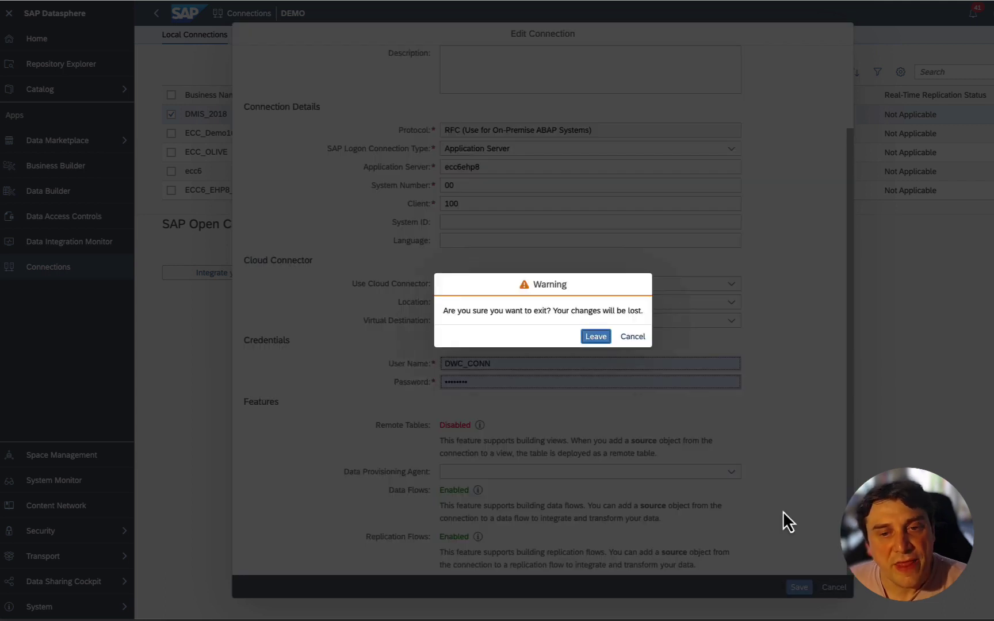
{"action": "left_click", "coordinate": [595, 336]}
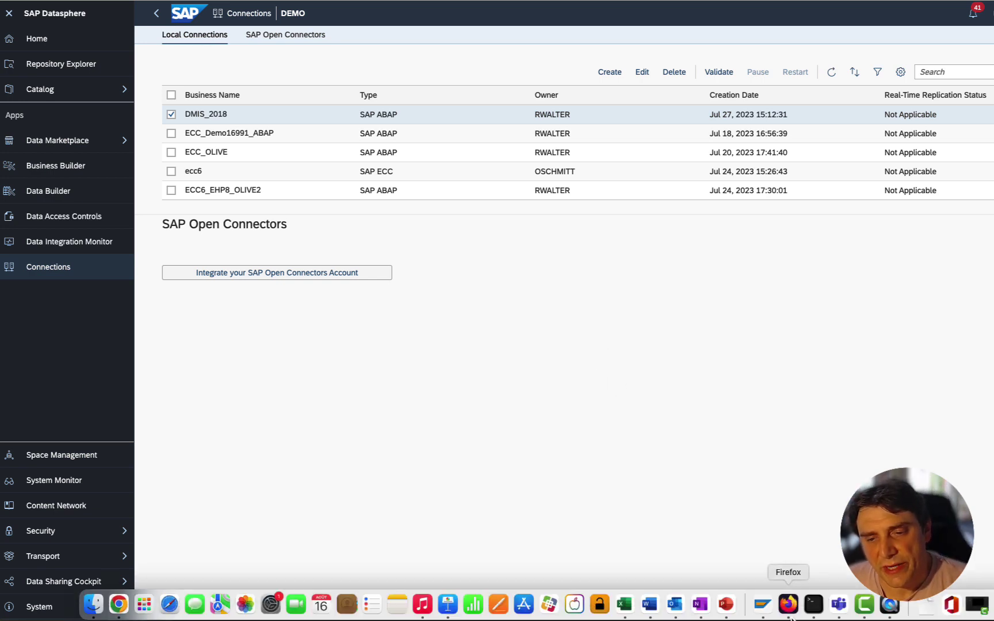
Step: Switch to the SAP GUI window of the S4H system and open the RFC connections configuration with transaction /nSM59
{"action": "left_click", "coordinate": [773, 608]}
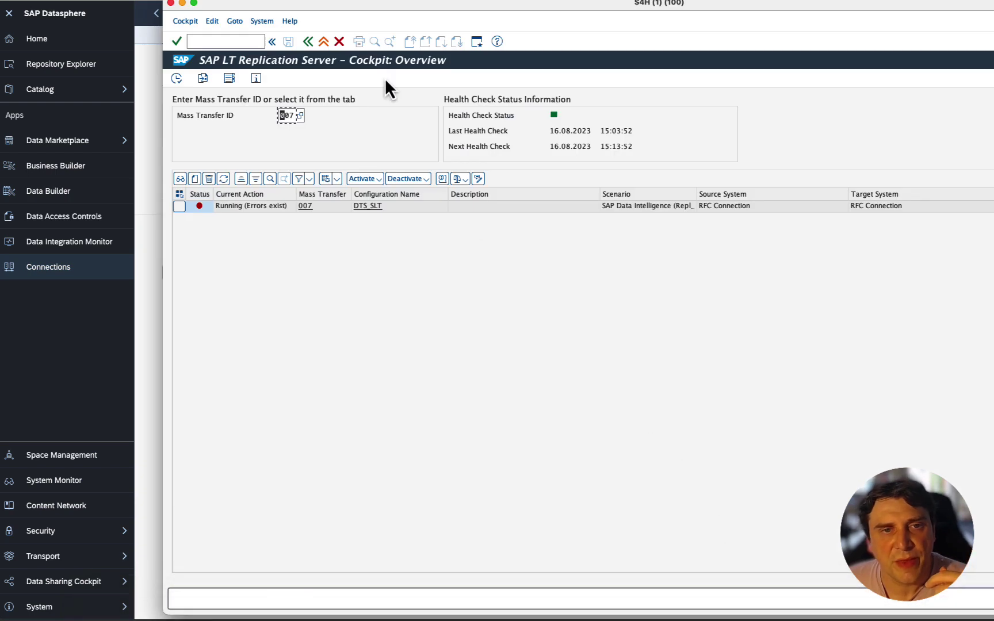
{"action": "left_click", "coordinate": [241, 41]}
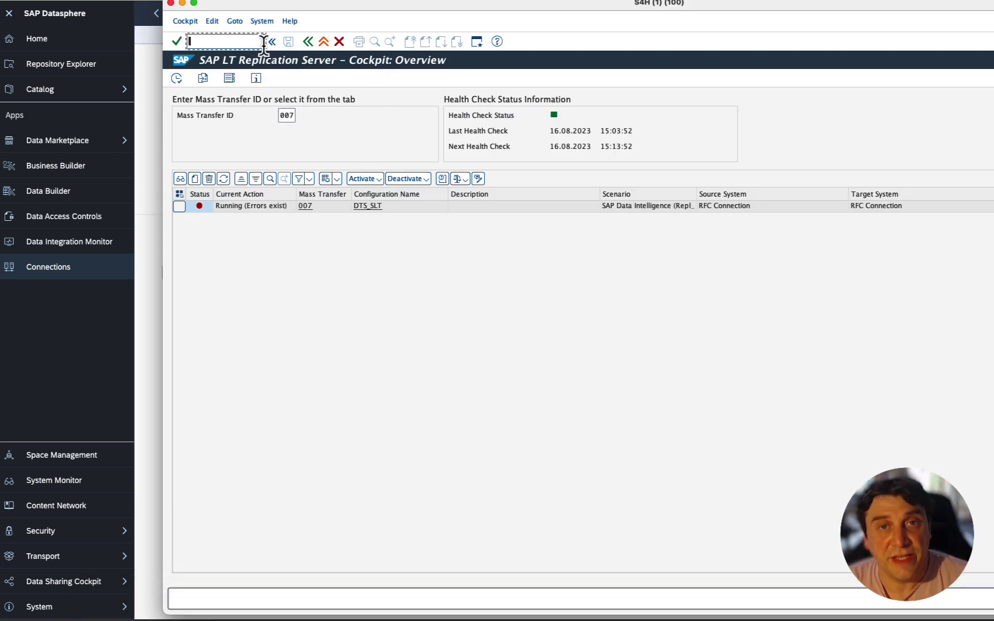
{"action": "type", "text": "/"}
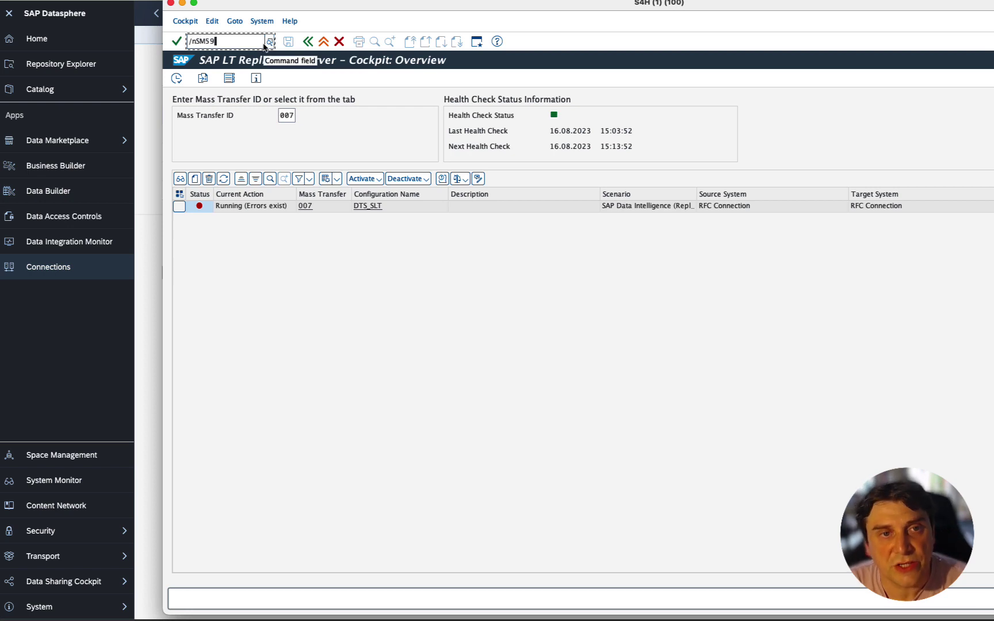
{"action": "type", "text": "nSM59"}
{"action": "key", "text": "Return"}
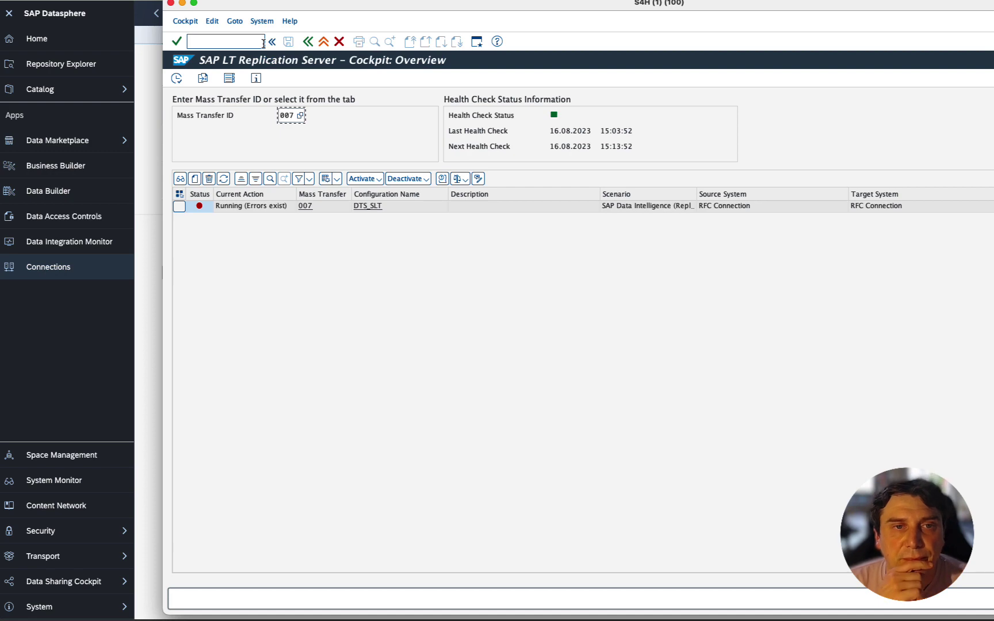
{"action": "left_click", "coordinate": [324, 41]}
{"action": "type", "text": "/nSM59"}
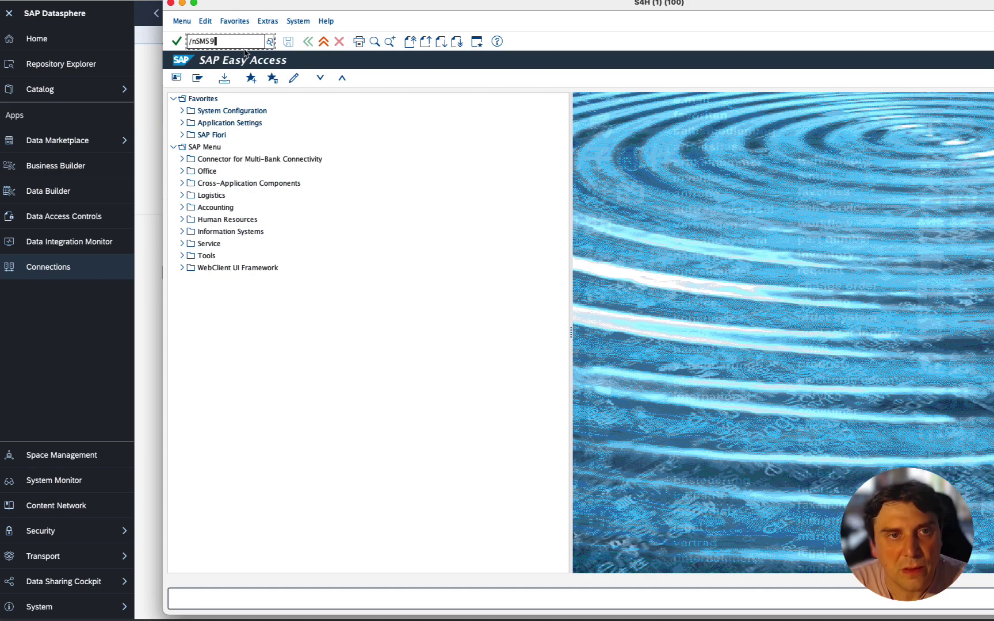
{"action": "key", "text": "Return"}
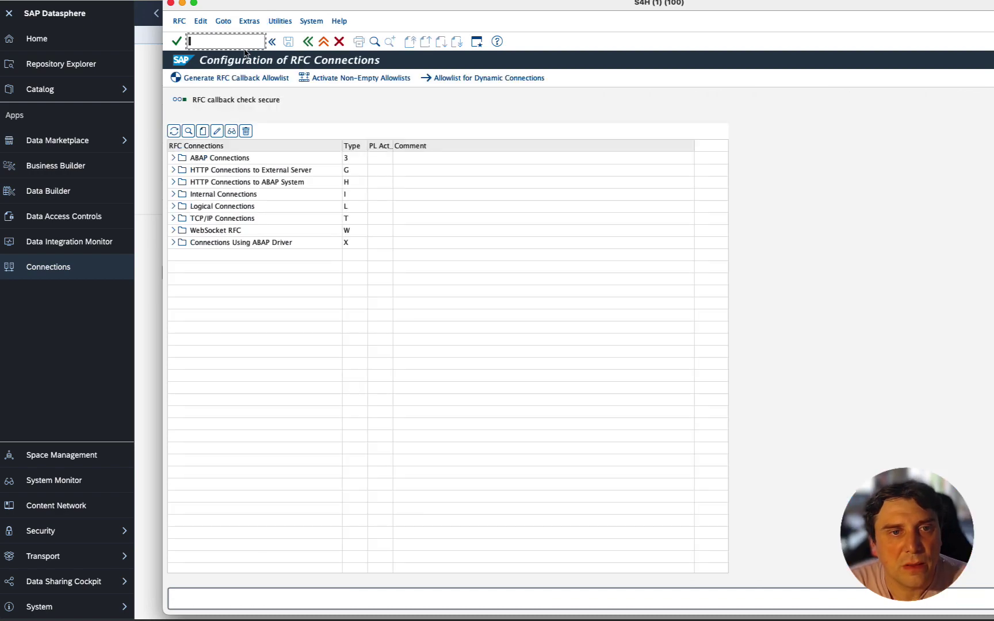
Step: Examine the ABAP connection ECC EHP8 CONN, including its administration, technical, and logon and security settings
{"action": "left_click", "coordinate": [174, 158]}
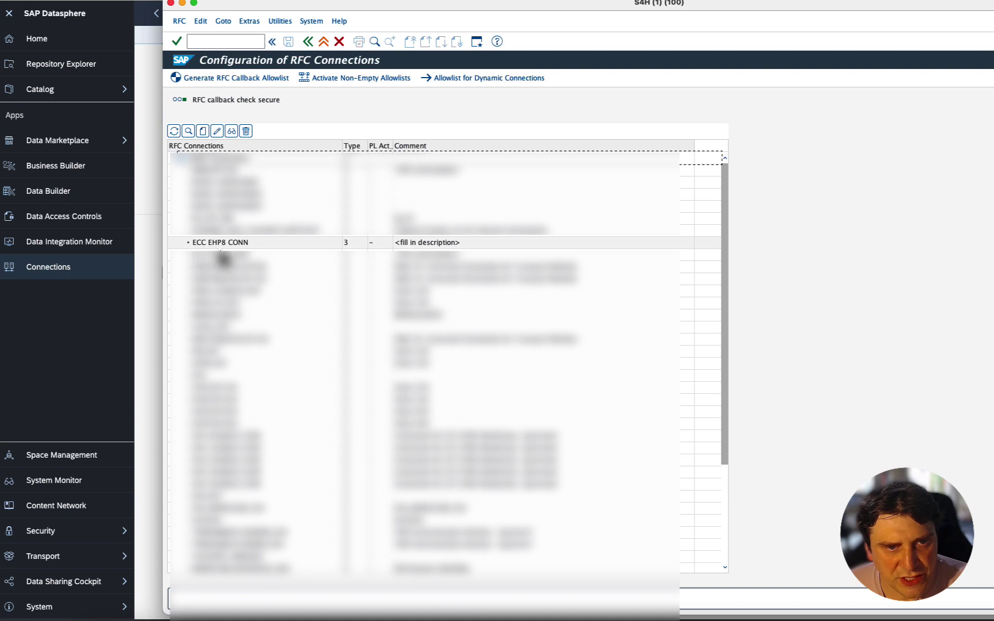
{"action": "left_click", "coordinate": [242, 248]}
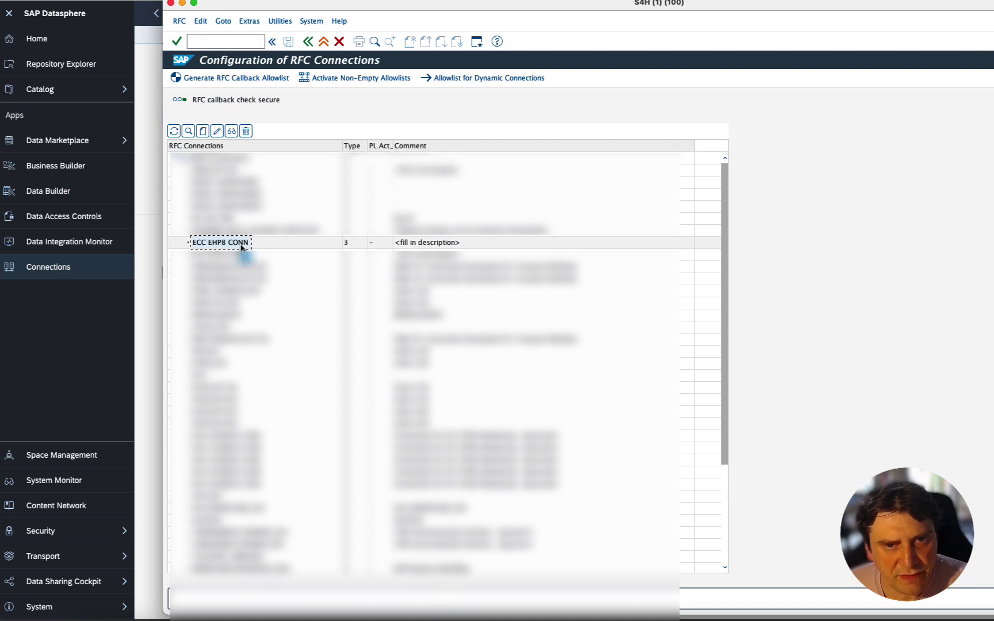
{"action": "double_click", "coordinate": [242, 248]}
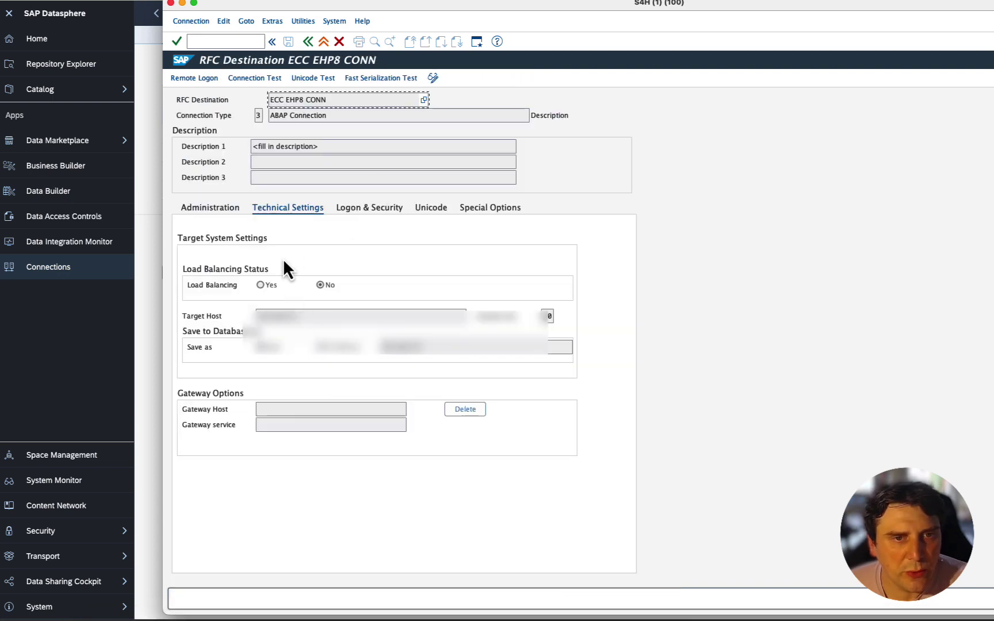
{"action": "left_click", "coordinate": [222, 208]}
{"action": "left_click", "coordinate": [303, 206]}
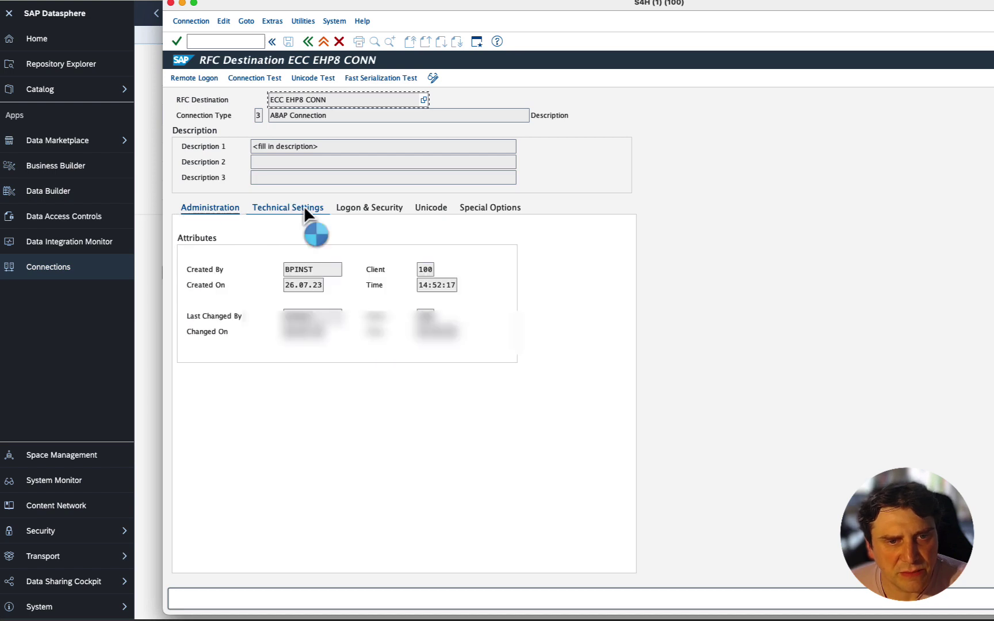
{"action": "left_click", "coordinate": [355, 208]}
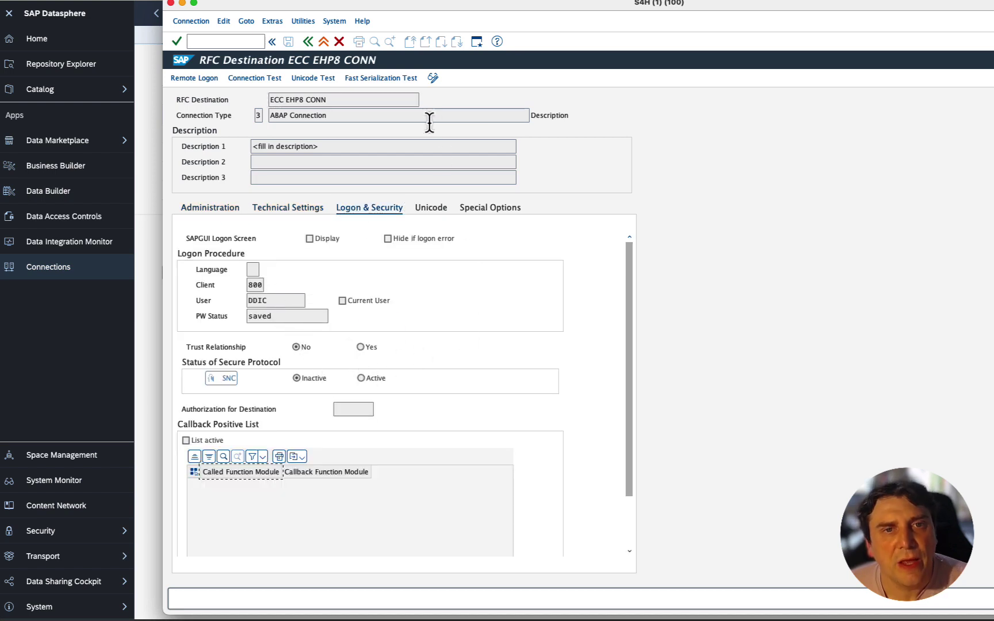
Step: Leave the RFC destination and open the SAP LT Replication Server cockpit with transaction /nLTRC
{"action": "left_click", "coordinate": [327, 41]}
{"action": "left_click", "coordinate": [324, 41]}
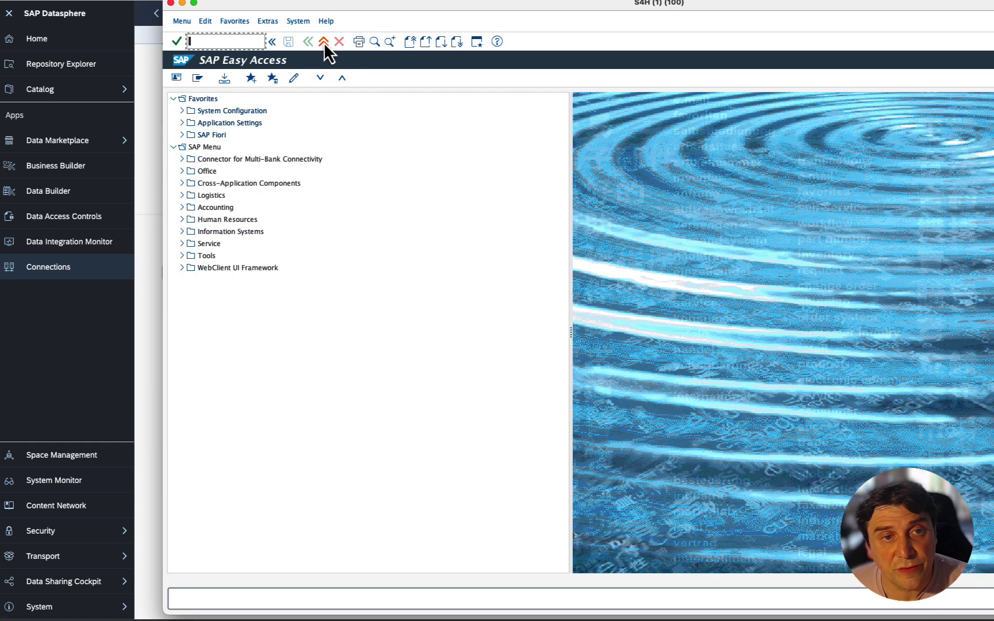
{"action": "type", "text": "/$"}
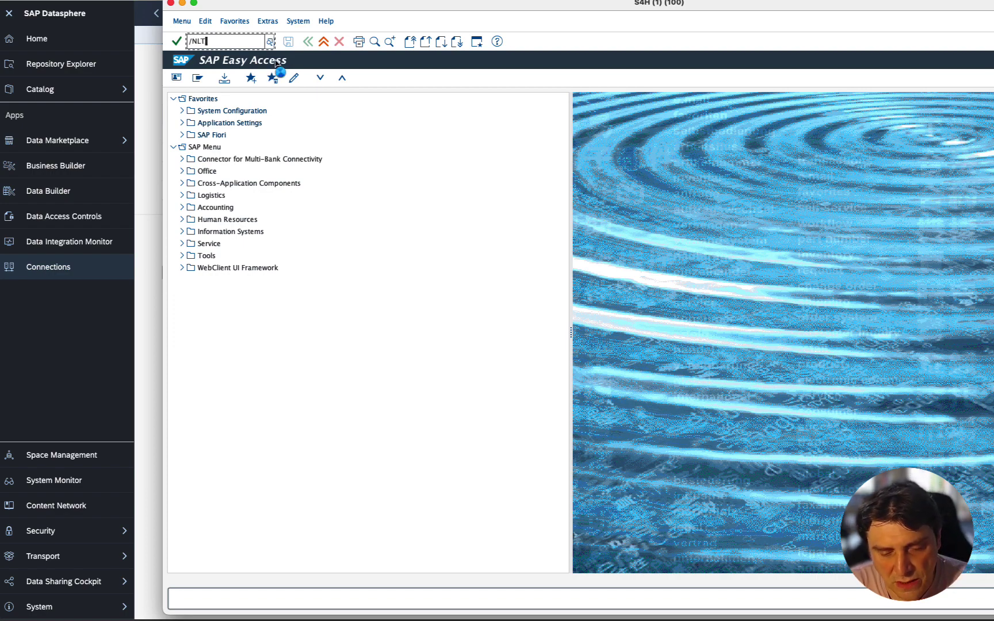
{"action": "key", "text": "Return"}
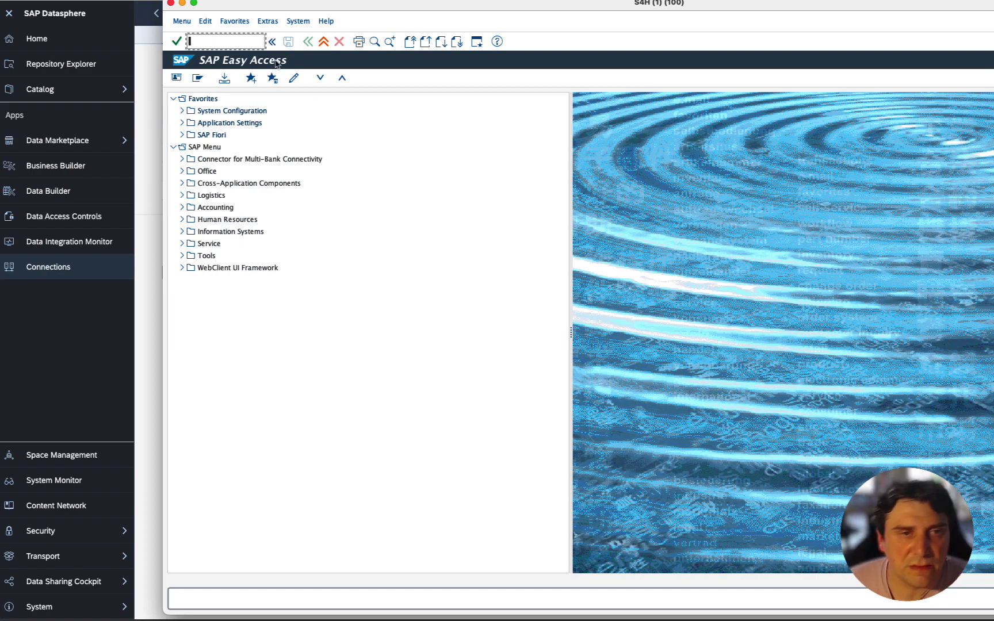
{"action": "type", "text": "/nLTRC"}
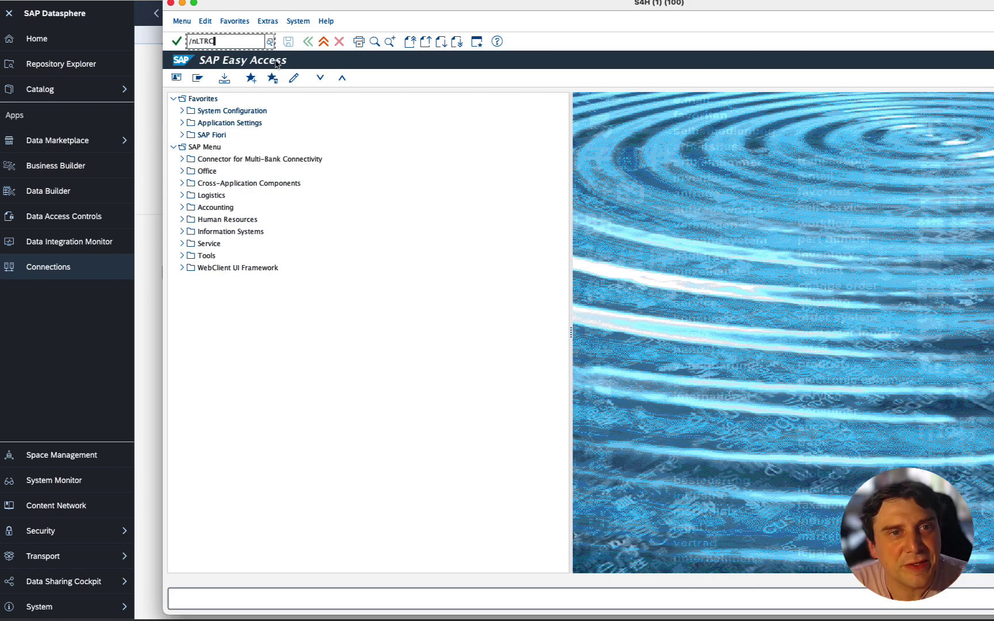
{"action": "key", "text": "Return"}
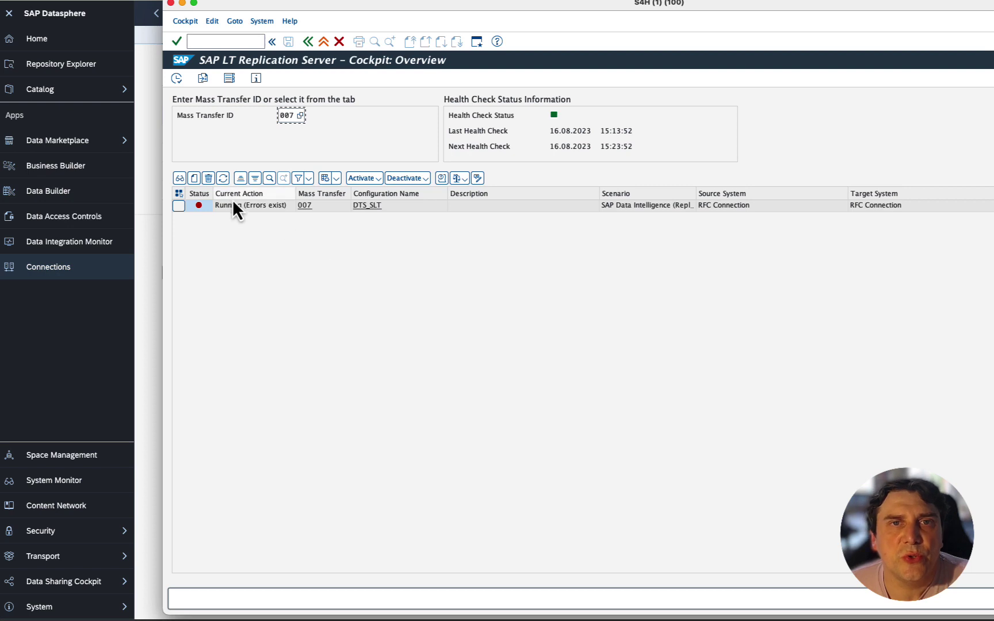
Step: Start creating a replication configuration with the configuration name test and continue to the source system settings
{"action": "left_click", "coordinate": [195, 177]}
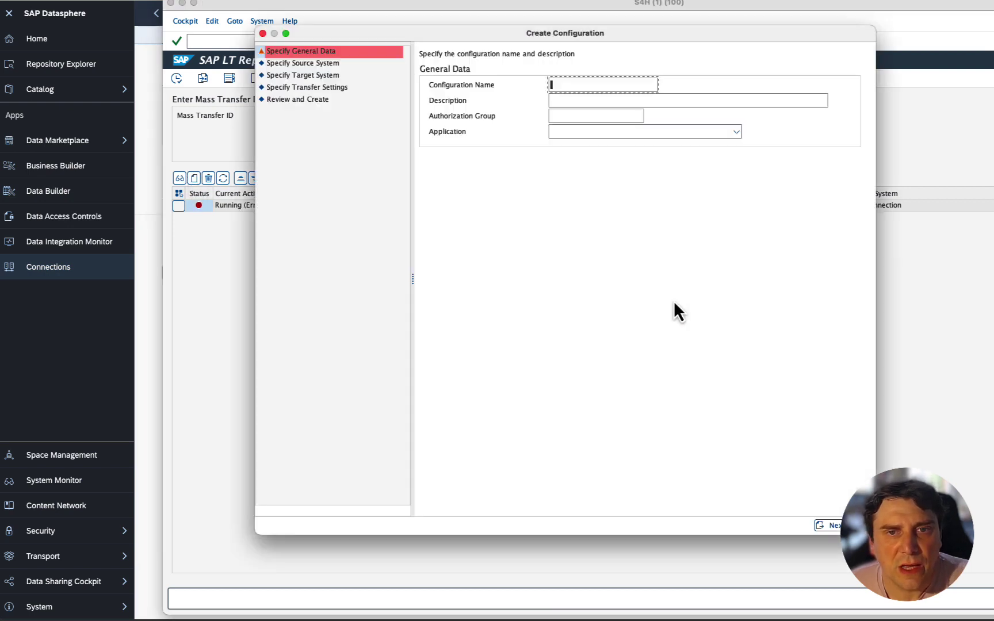
{"action": "left_click", "coordinate": [585, 85]}
{"action": "type", "text": "test"}
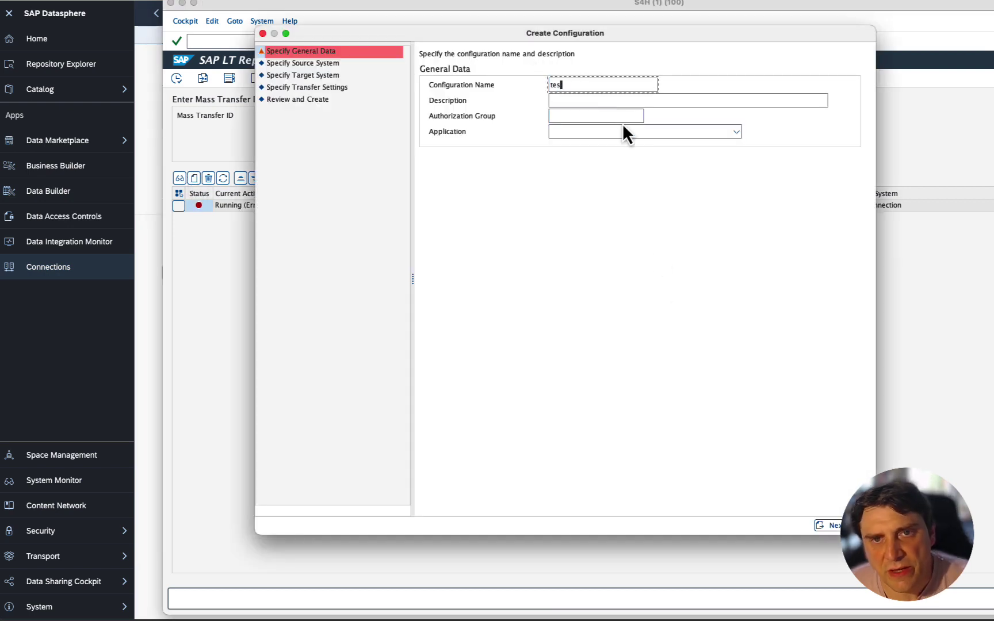
{"action": "left_click", "coordinate": [828, 526]}
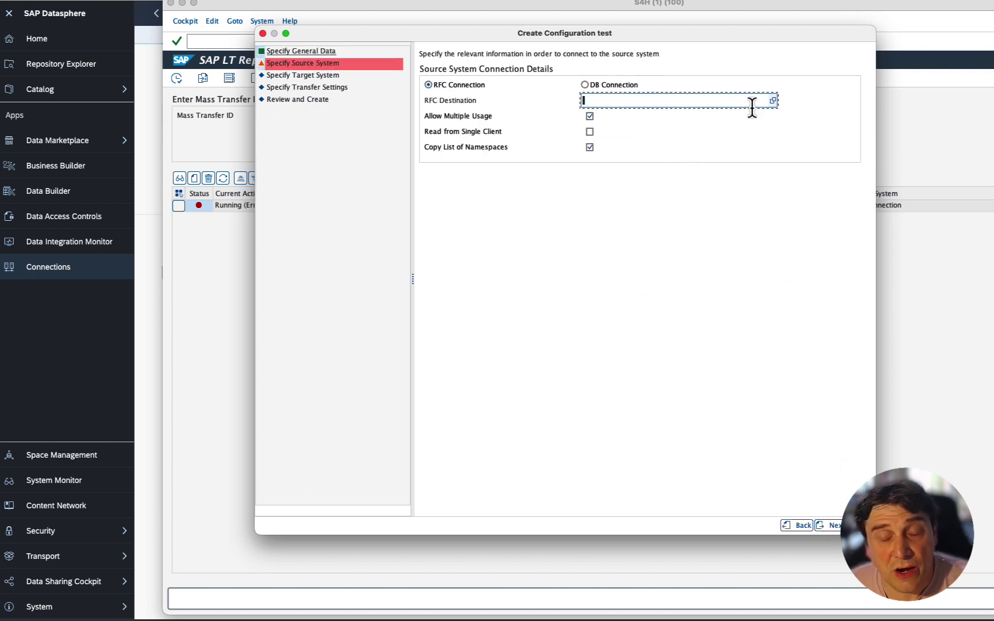
Step: Set the source RFC destination to ECC EHP8 CONN, enable Read from Single Client and disable Copy List of Namespaces
{"action": "left_click", "coordinate": [772, 102]}
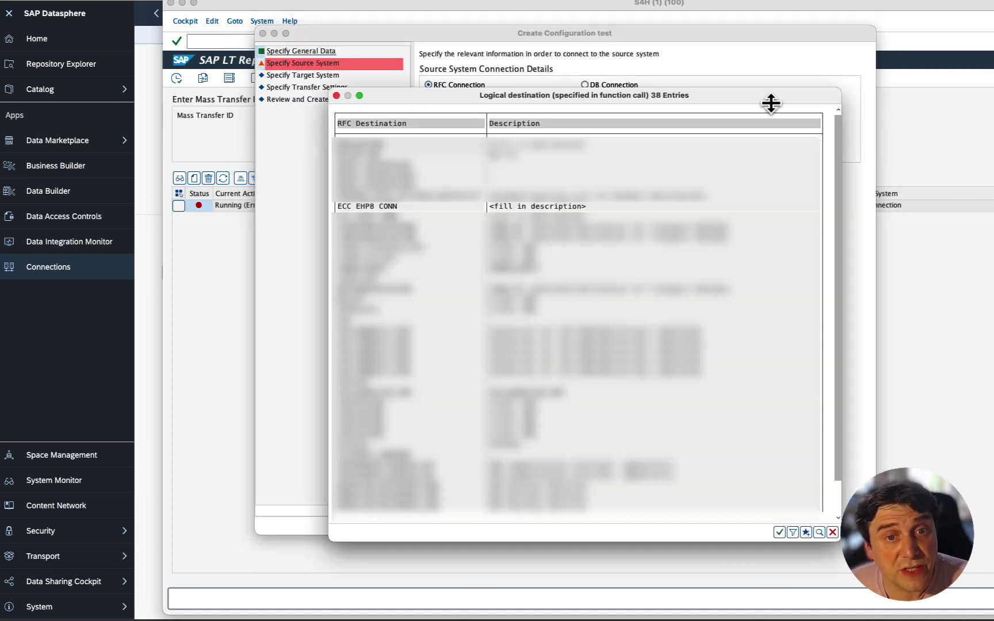
{"action": "left_click", "coordinate": [381, 210]}
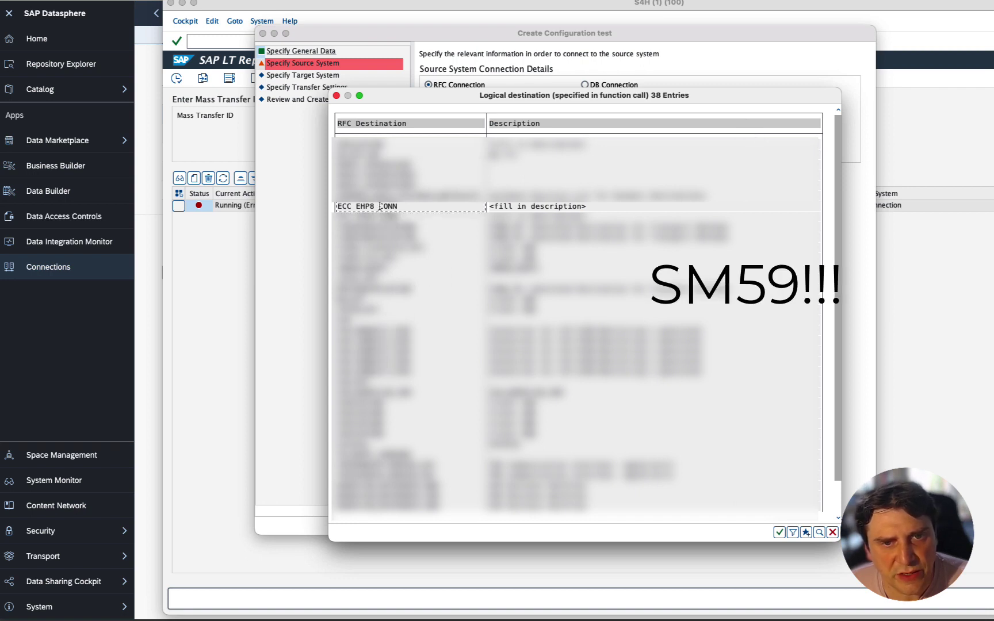
{"action": "left_click", "coordinate": [780, 532]}
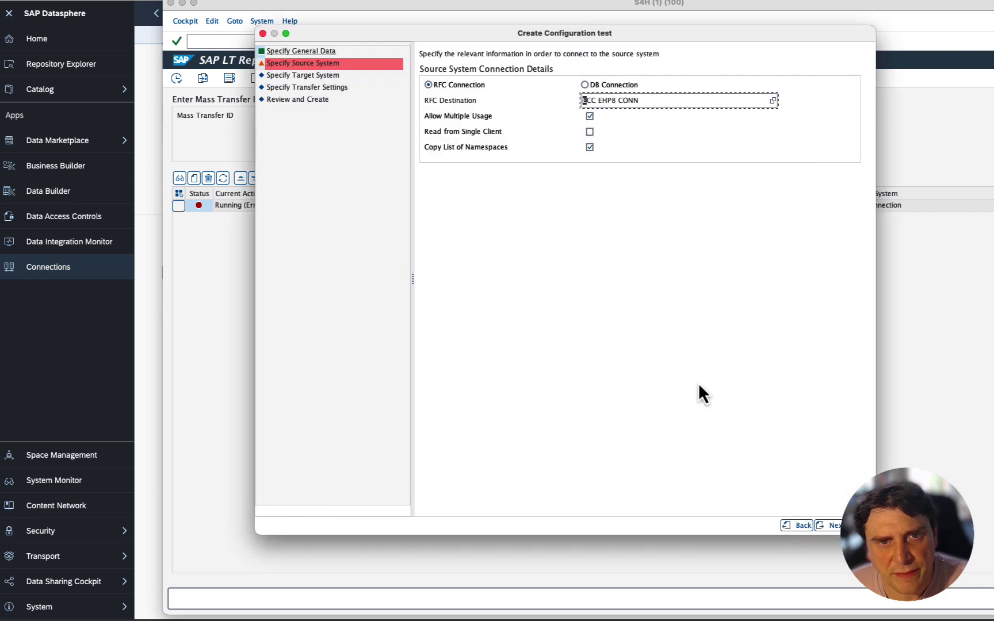
{"action": "left_click", "coordinate": [590, 148]}
{"action": "left_click", "coordinate": [589, 131]}
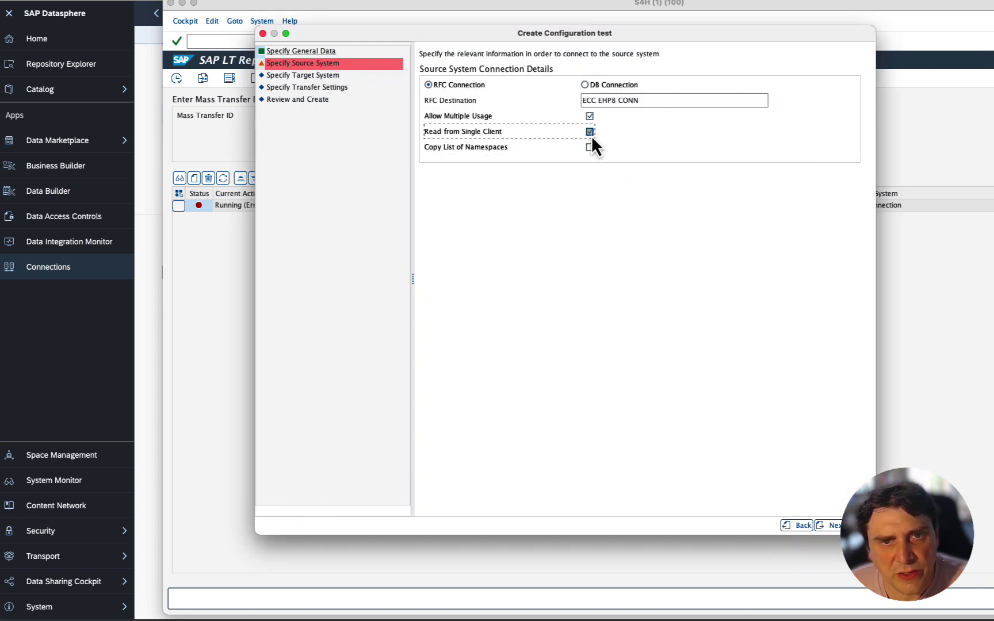
{"action": "left_click", "coordinate": [831, 528]}
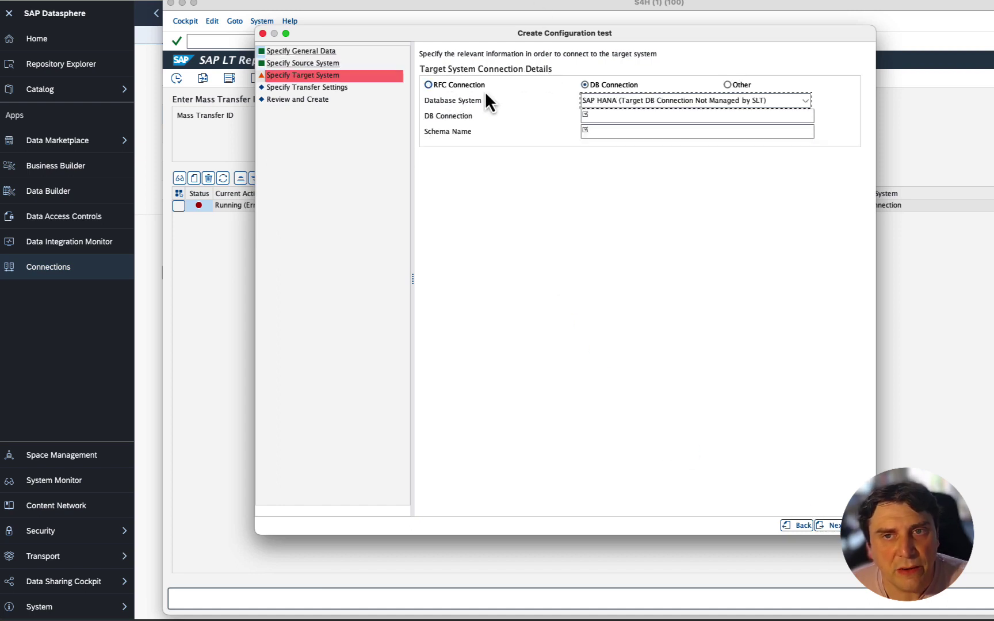
Step: Set the target system to Other with the scenario SAP Data Intelligence (Replication Management Service)
{"action": "left_click", "coordinate": [728, 85]}
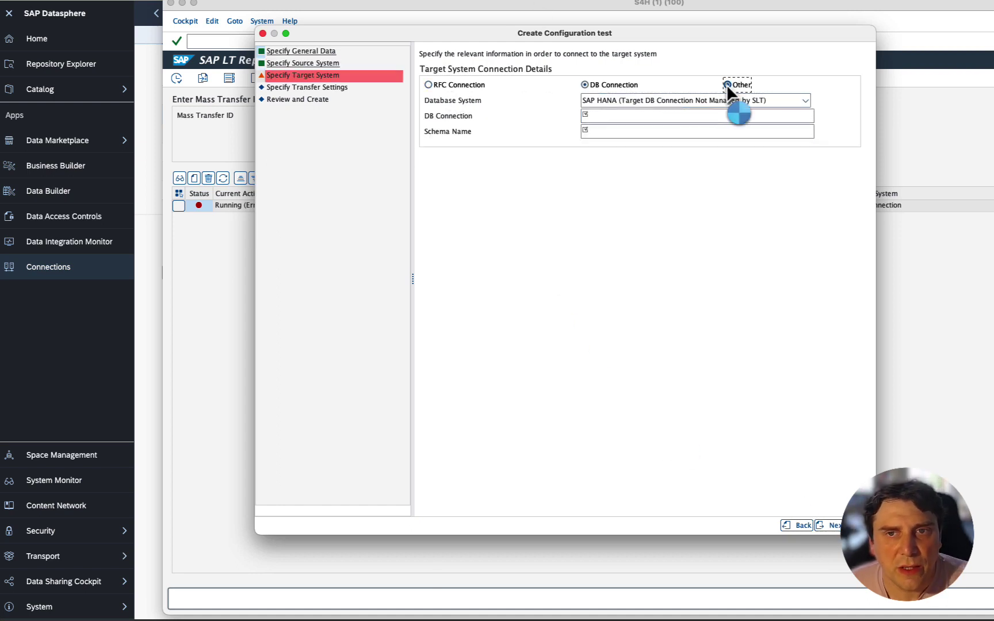
{"action": "left_click", "coordinate": [782, 101]}
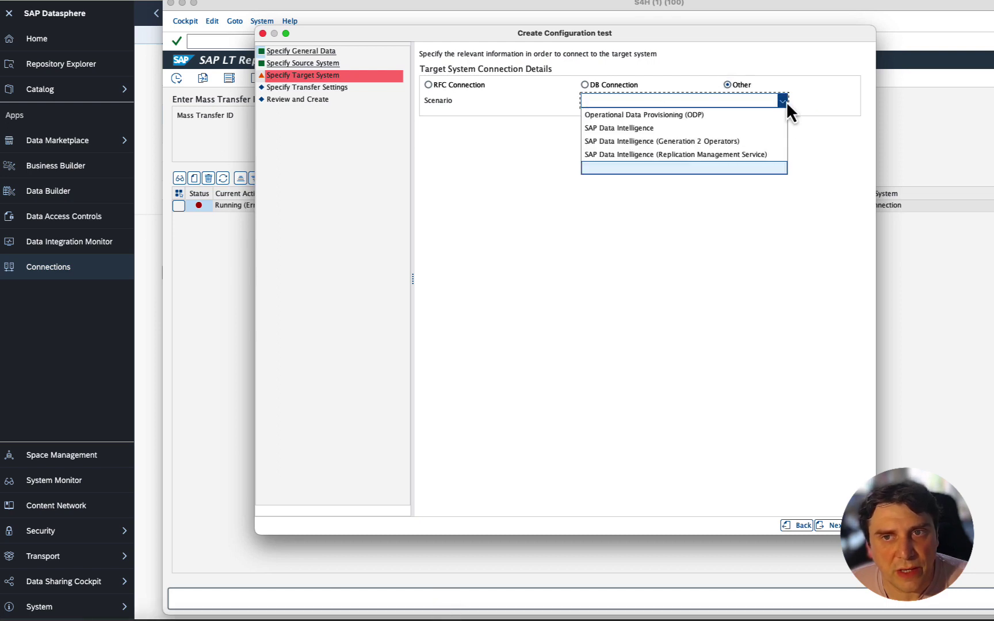
{"action": "left_click", "coordinate": [633, 156]}
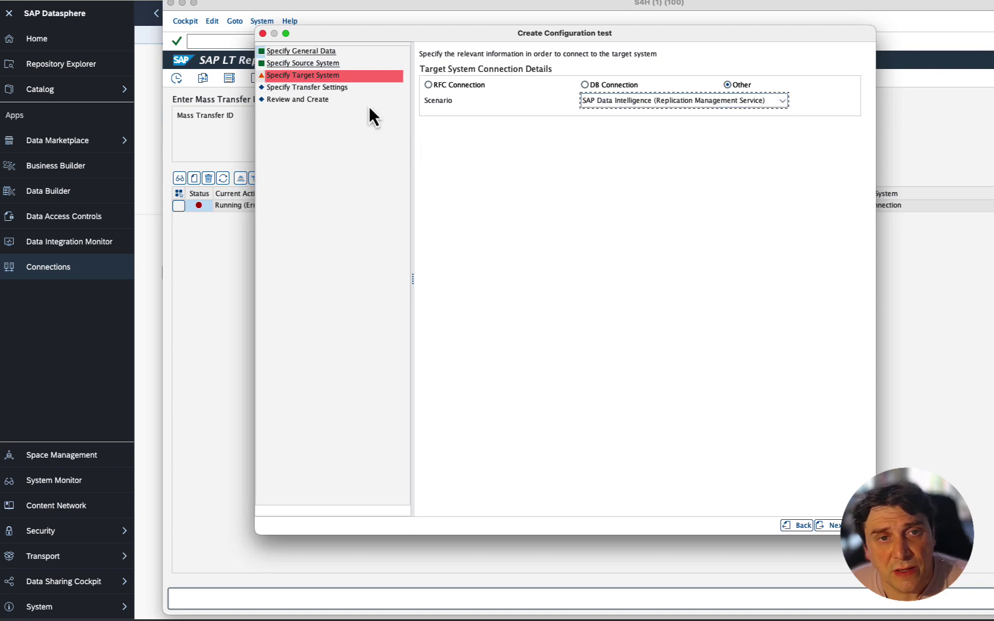
{"action": "left_click", "coordinate": [833, 526]}
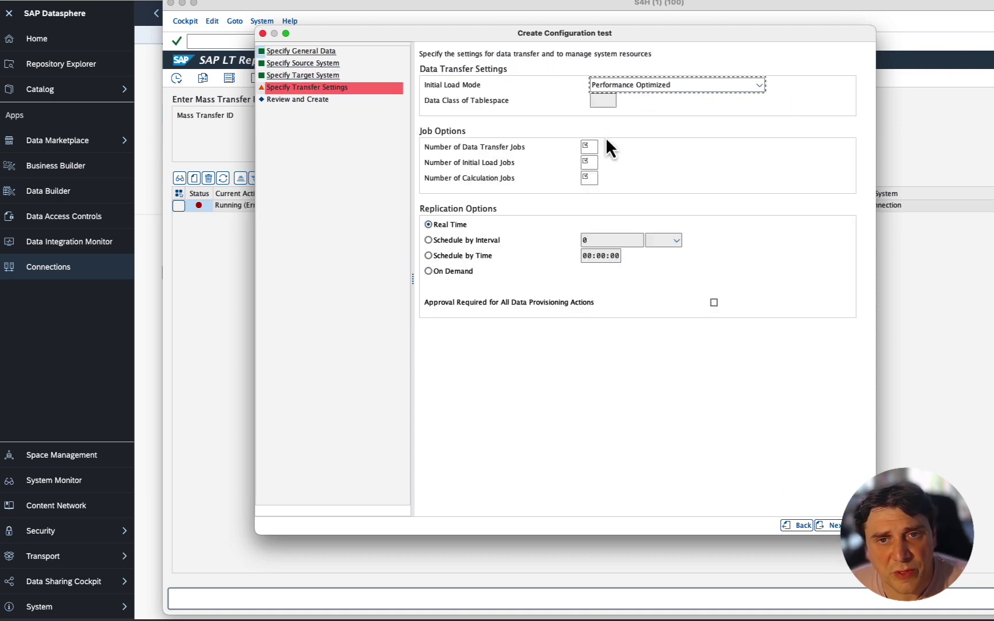
Step: Enter 3 data transfer jobs, 3 initial load jobs and 3 calculation jobs, leaving the configuration wizard without creating anything
{"action": "left_click", "coordinate": [593, 145]}
{"action": "type", "text": "3"}
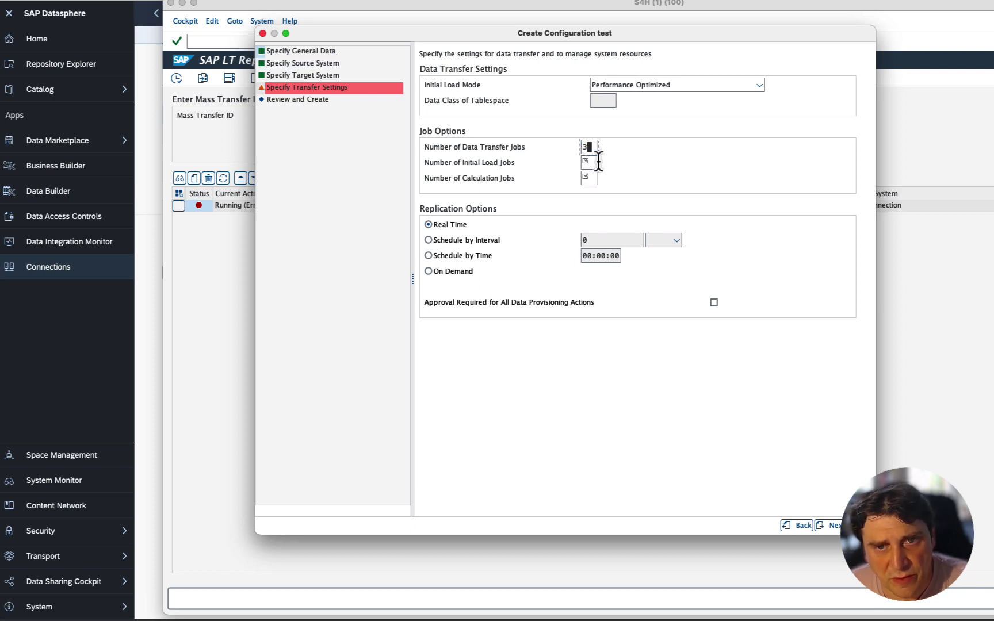
{"action": "left_click", "coordinate": [592, 162]}
{"action": "type", "text": "3"}
{"action": "left_click", "coordinate": [594, 178]}
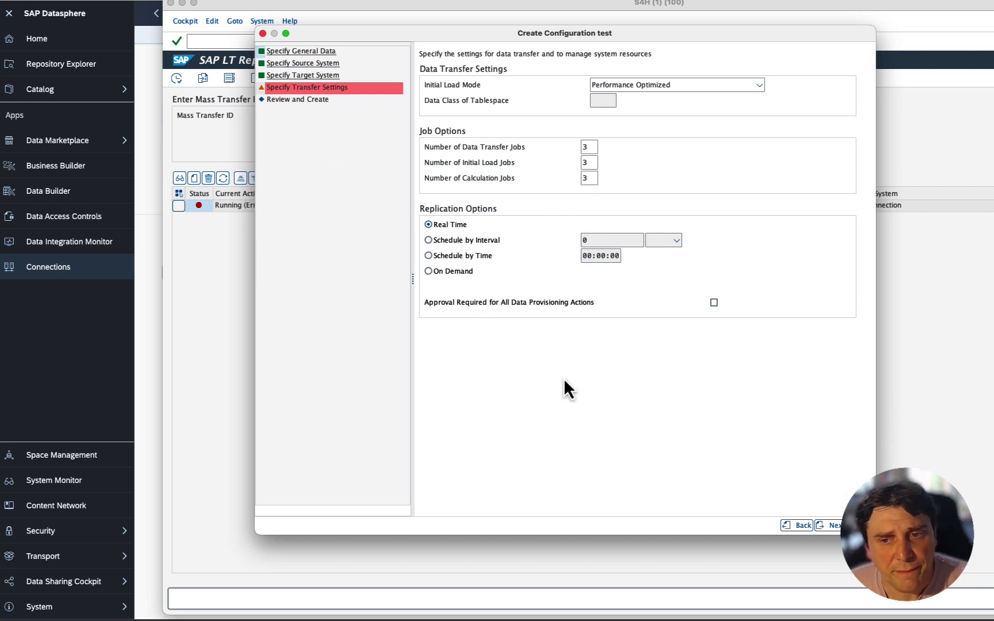
{"action": "key", "text": "Escape"}
{"action": "left_click", "coordinate": [345, 181]}
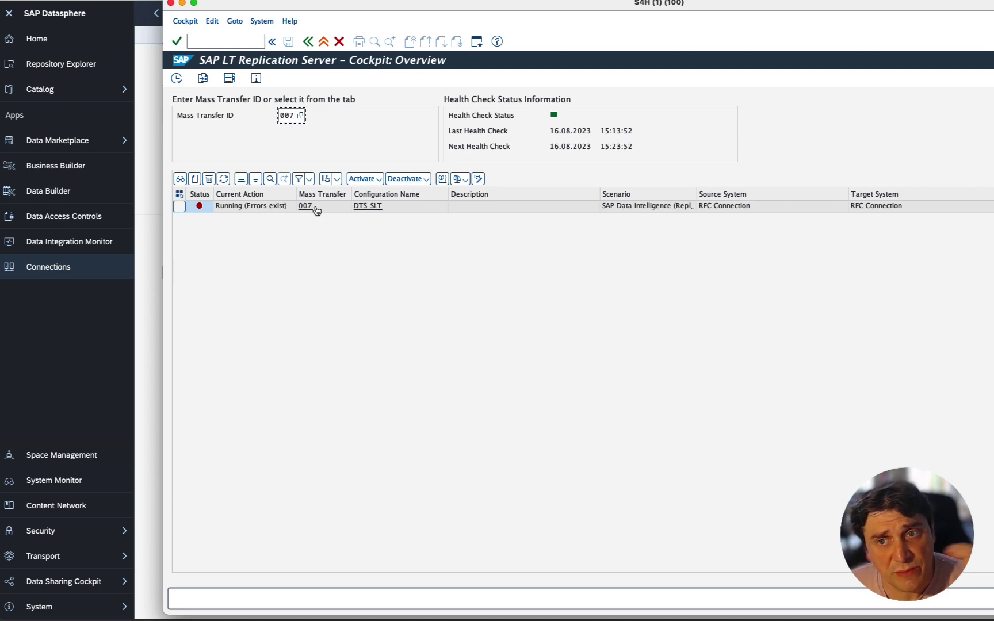
Step: Examine the participating objects and administration data of the existing configuration DTS_SLT with mass transfer ID 007
{"action": "left_click", "coordinate": [307, 207]}
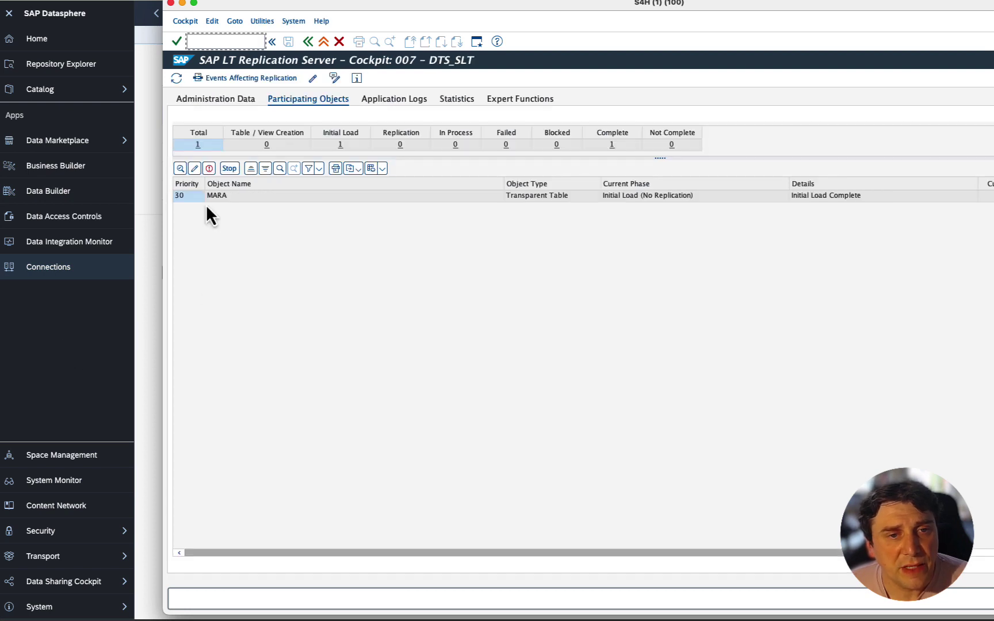
{"action": "left_click", "coordinate": [233, 101]}
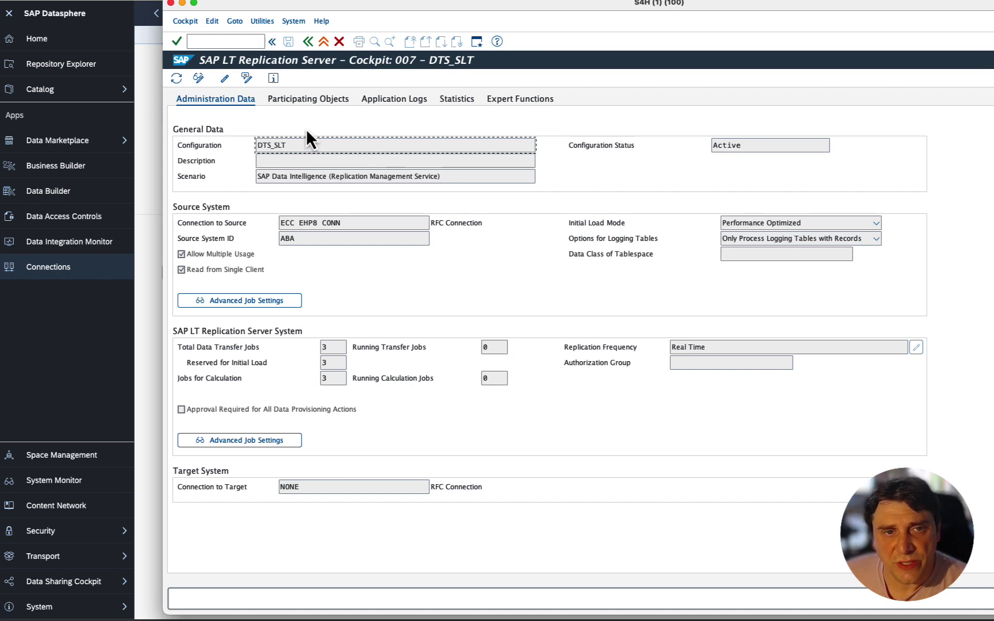
{"action": "left_click", "coordinate": [305, 99]}
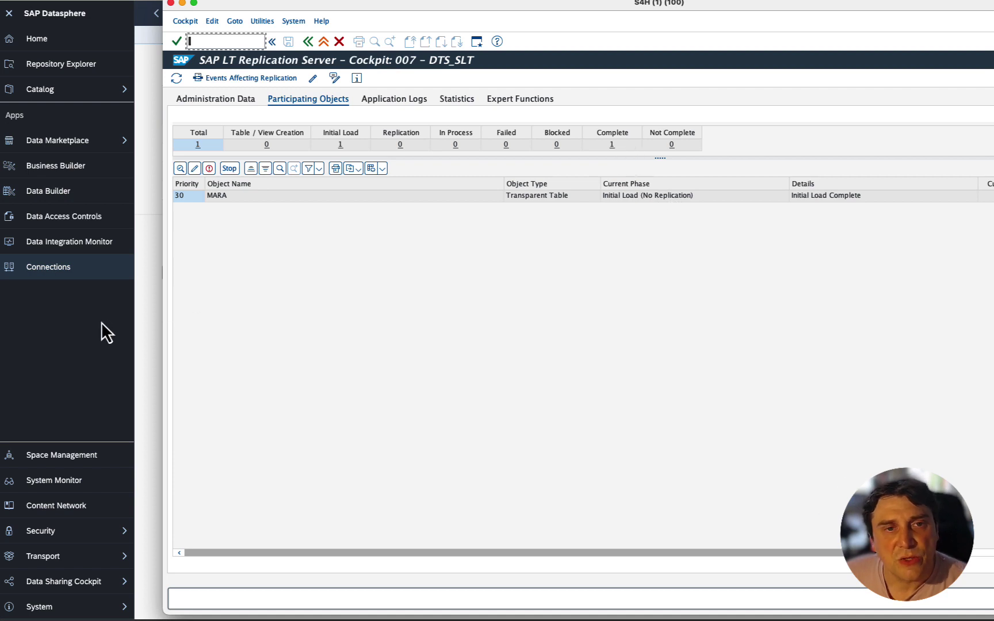
Step: Switch to SAP Datasphere and create a new replication flow in the DEMO space's Data Builder
{"action": "key", "text": "super+Tab"}
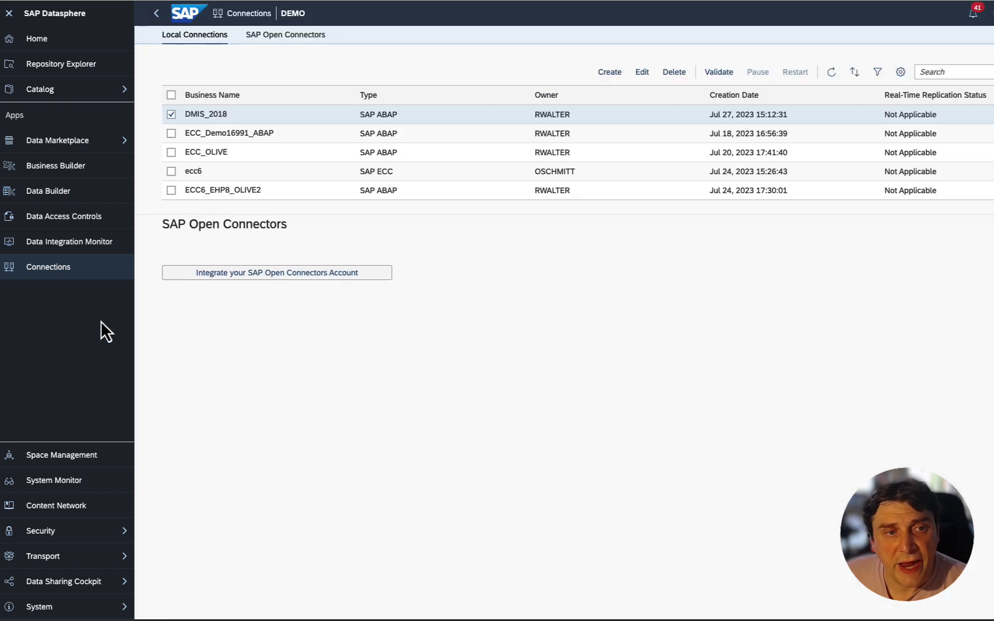
{"action": "left_click", "coordinate": [55, 193]}
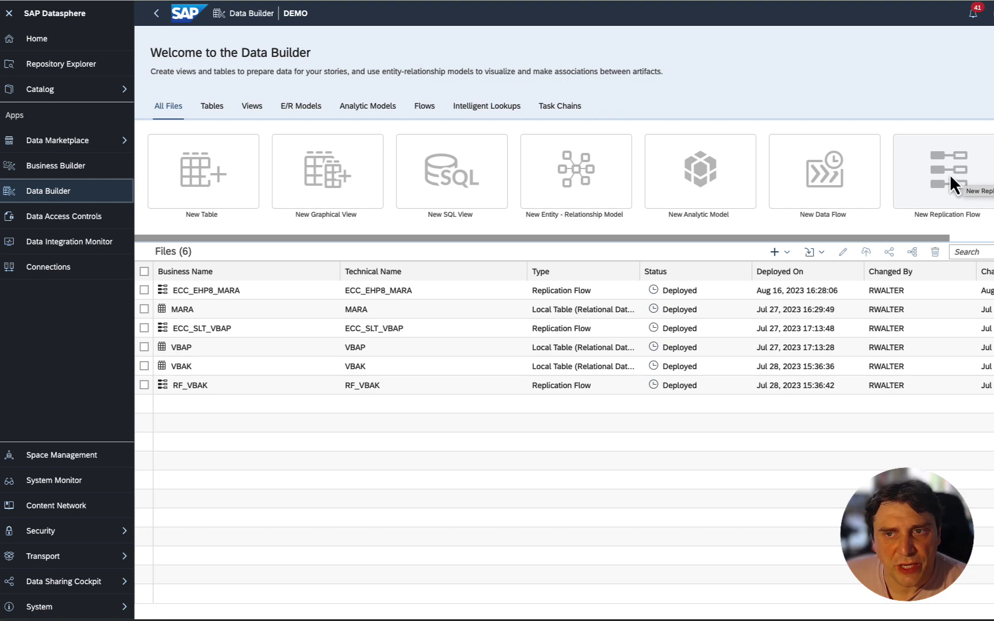
{"action": "left_click", "coordinate": [949, 174]}
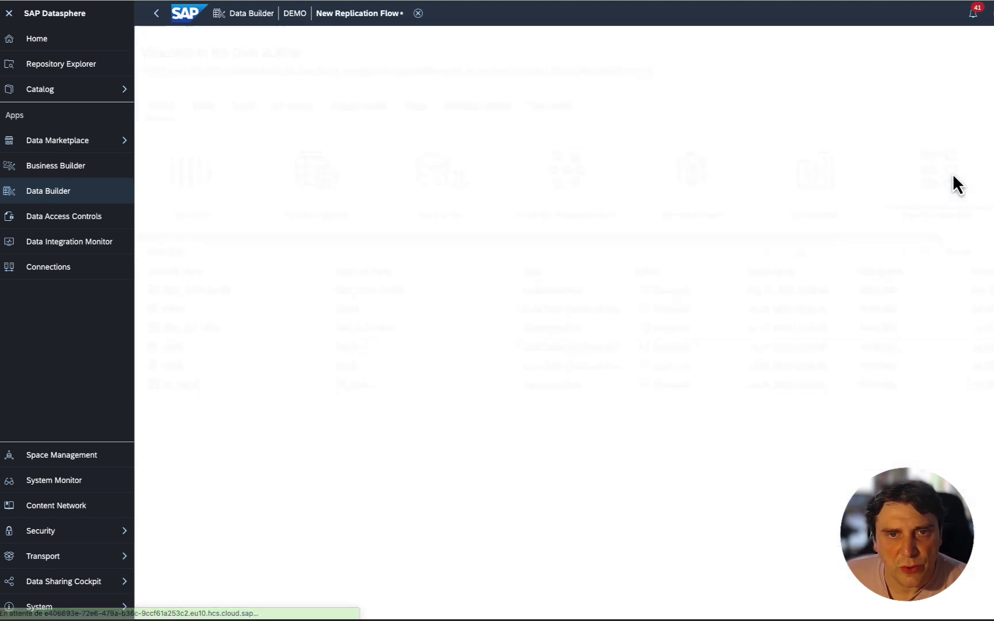
Step: Set the replication flow's source connection to DMIS_2018 and its source container to /SLT/007 under SAP LT Replication Server
{"action": "left_click", "coordinate": [373, 477]}
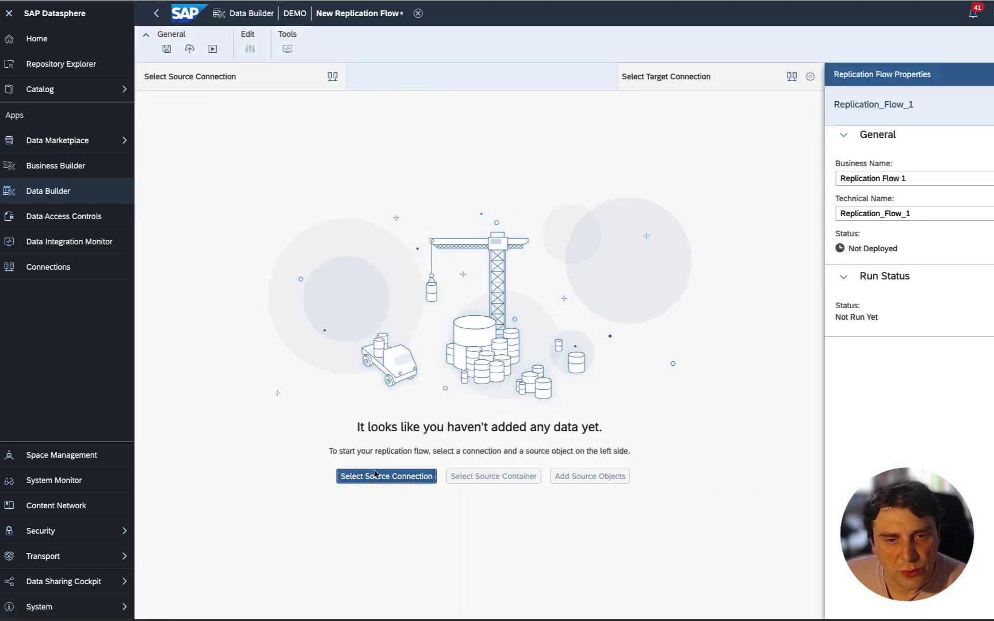
{"action": "left_click", "coordinate": [169, 94]}
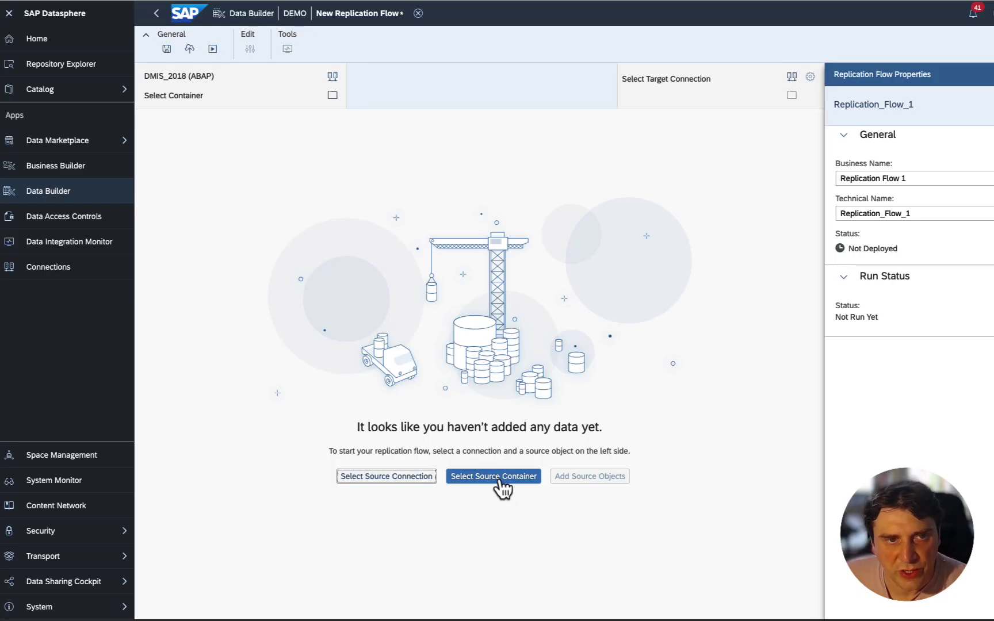
{"action": "left_click", "coordinate": [498, 480]}
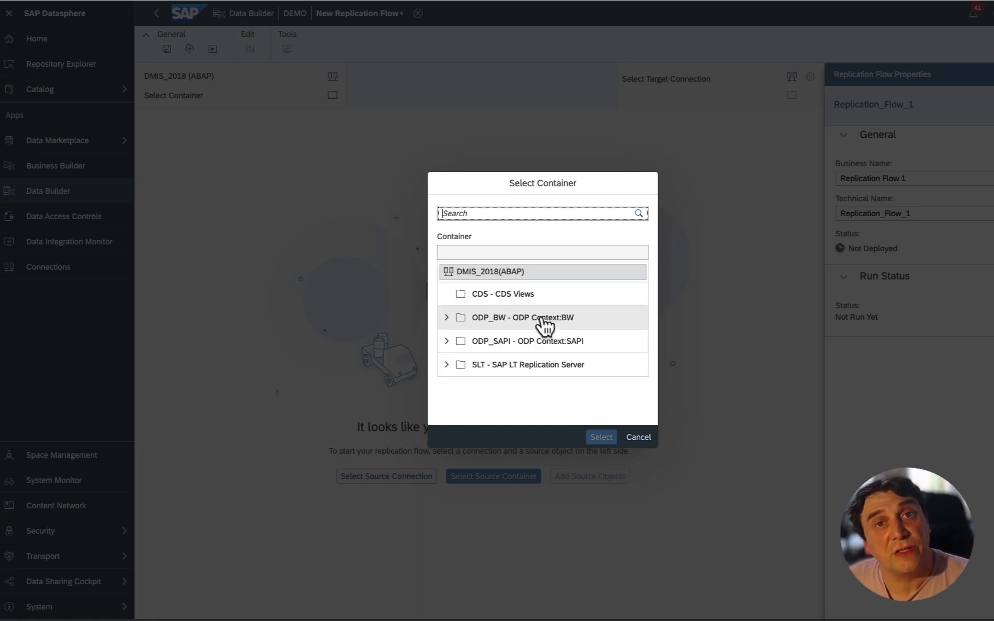
{"action": "left_click", "coordinate": [446, 366]}
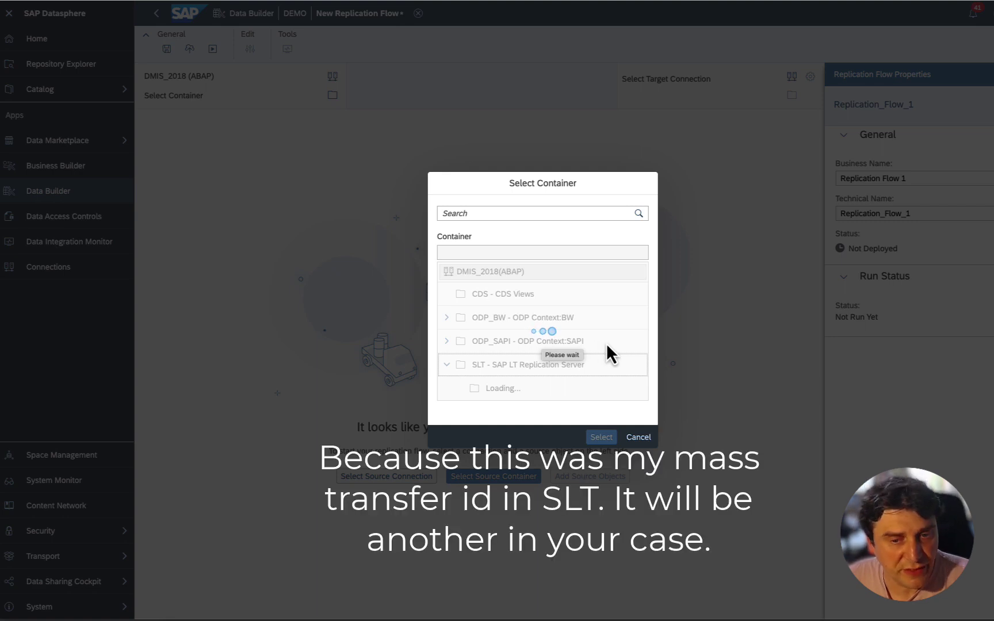
{"action": "left_click", "coordinate": [580, 389]}
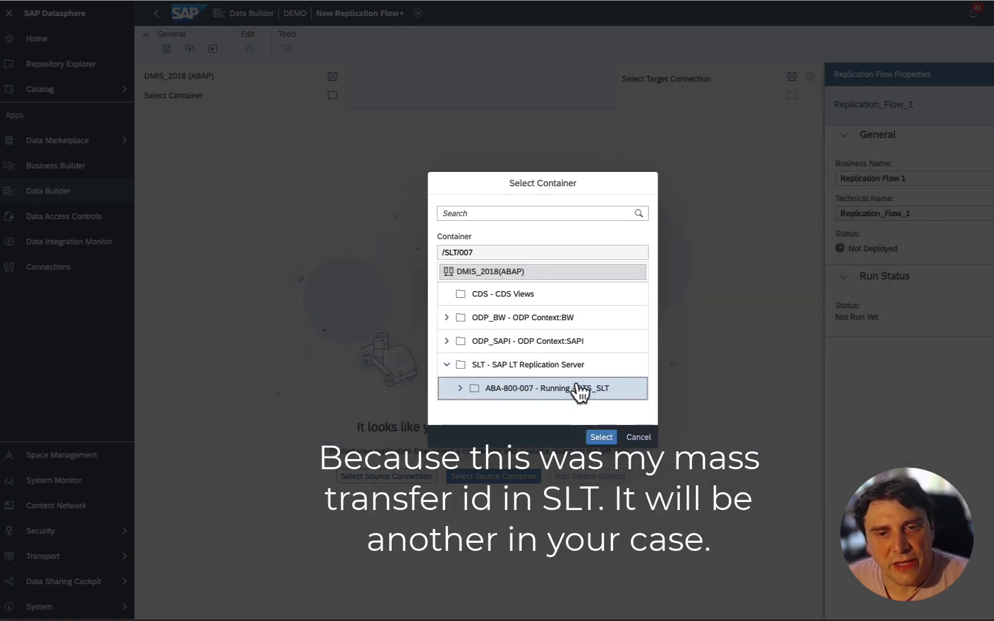
{"action": "left_click", "coordinate": [602, 438]}
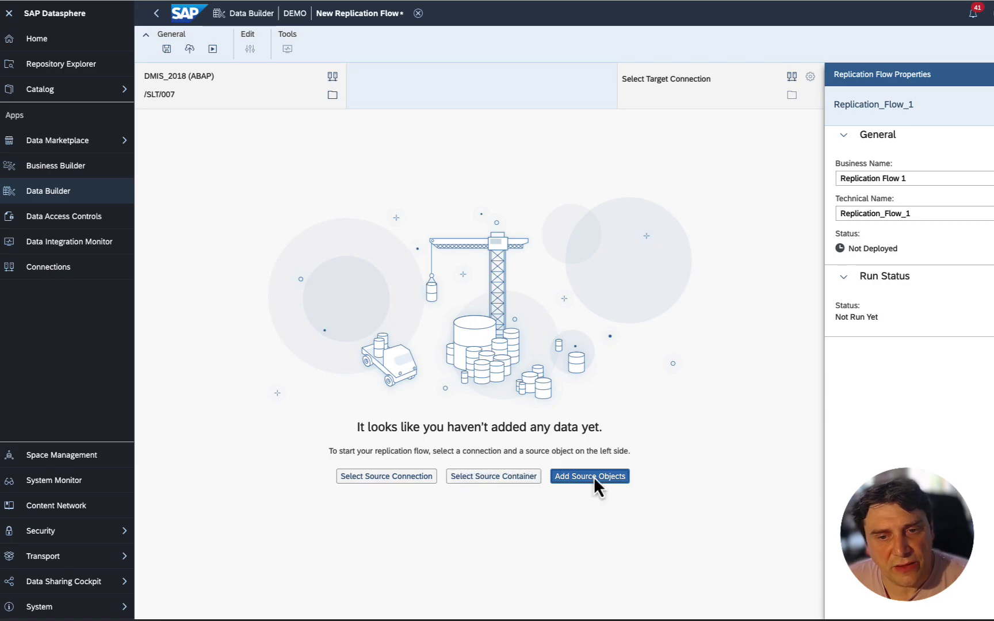
Step: Search the /SLT/007 container for MARA and add the table MARA - General Material Data as source object
{"action": "left_click", "coordinate": [593, 476]}
{"action": "left_click", "coordinate": [185, 162]}
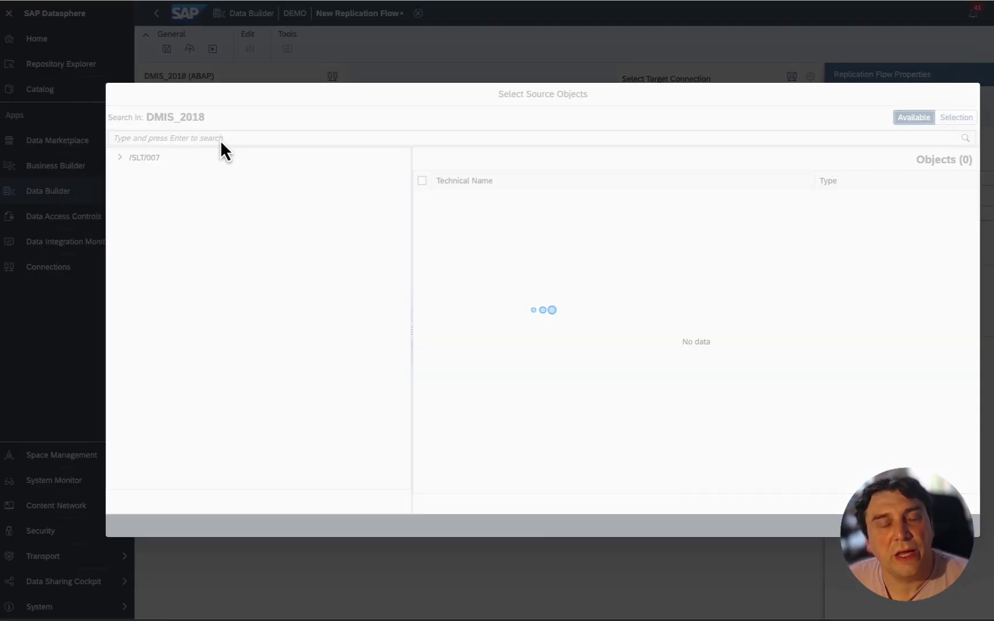
{"action": "left_click", "coordinate": [235, 138]}
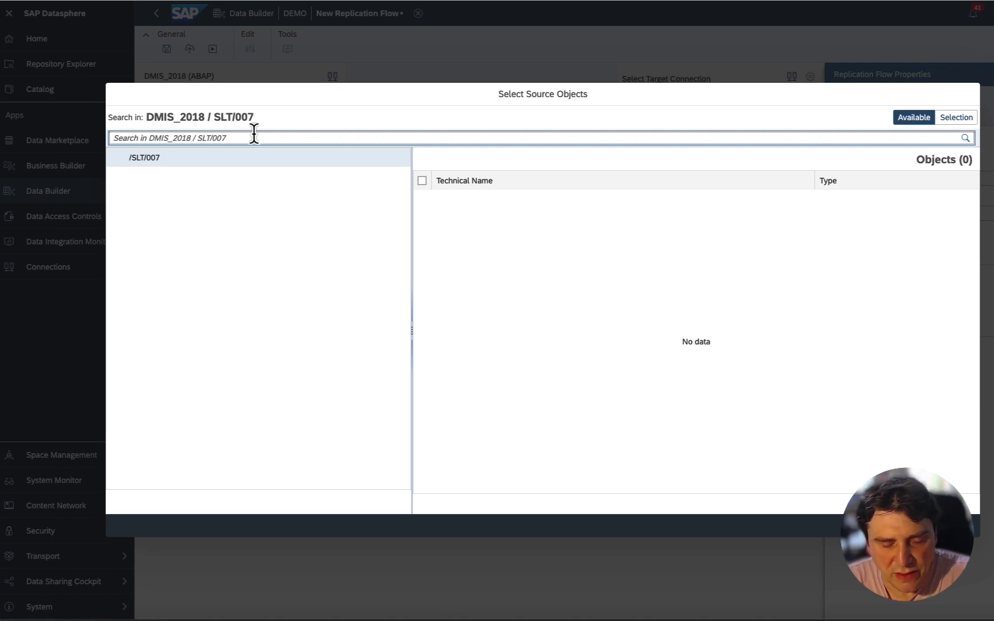
{"action": "type", "text": "MARA"}
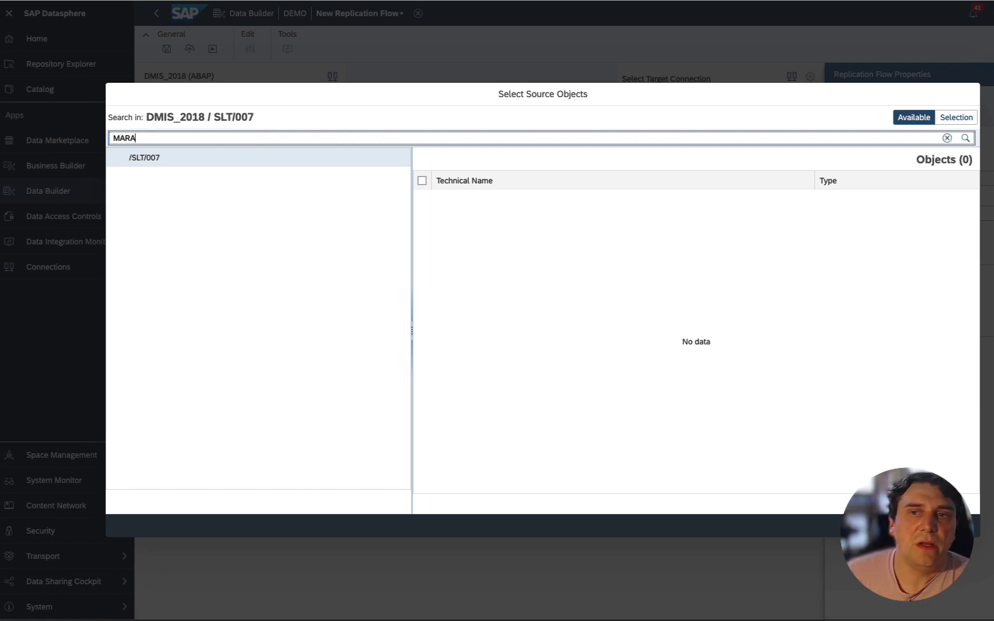
{"action": "key", "text": "Return"}
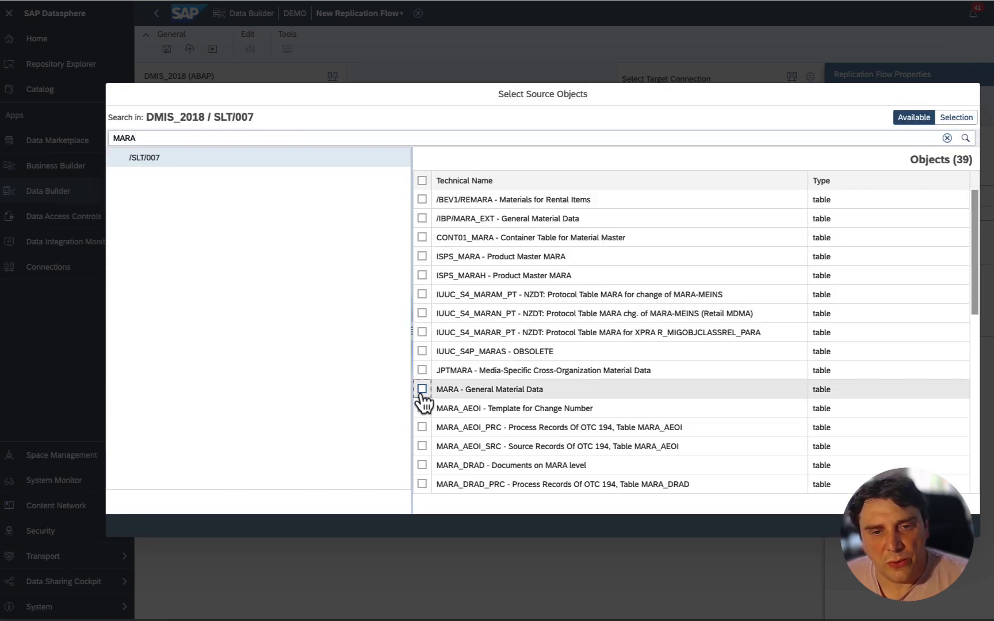
{"action": "left_click", "coordinate": [421, 388]}
{"action": "left_click", "coordinate": [862, 521]}
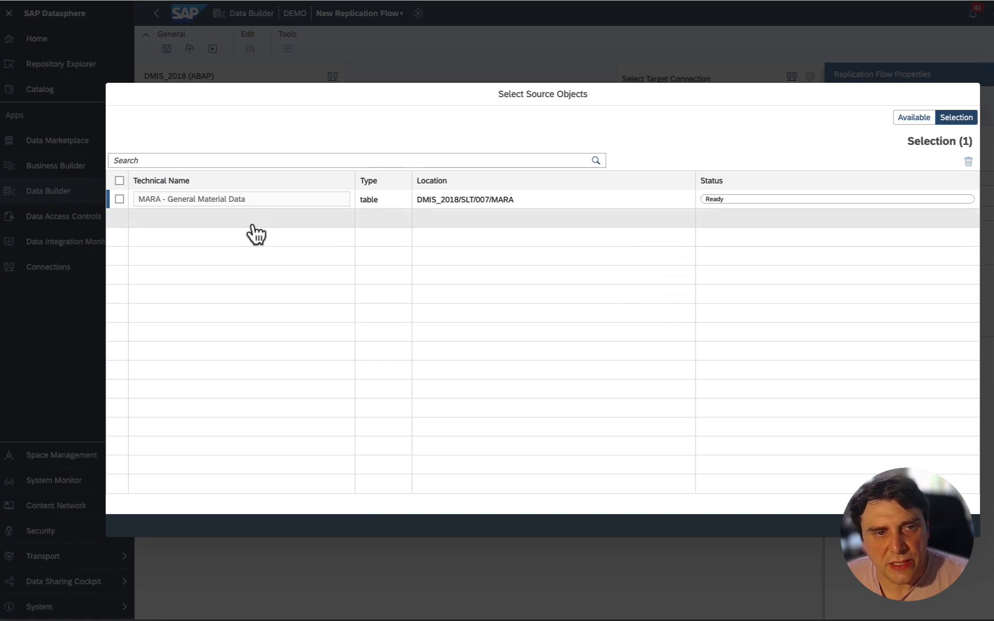
{"action": "left_click", "coordinate": [120, 199]}
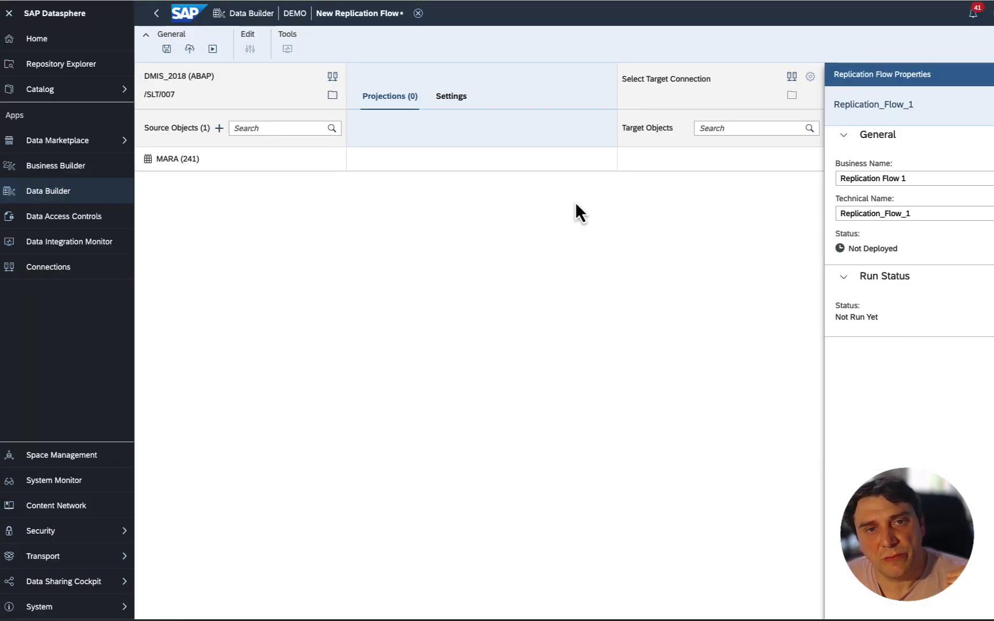
Step: Set the replication flow's target connection to the SAP Datasphere local repository
{"action": "left_click", "coordinate": [790, 77]}
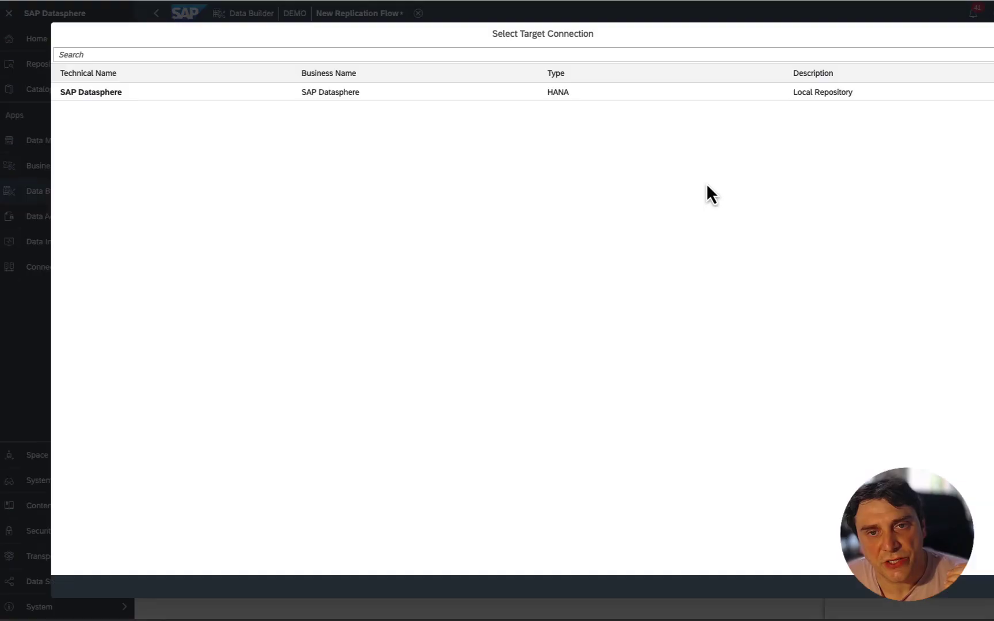
{"action": "left_click", "coordinate": [149, 98]}
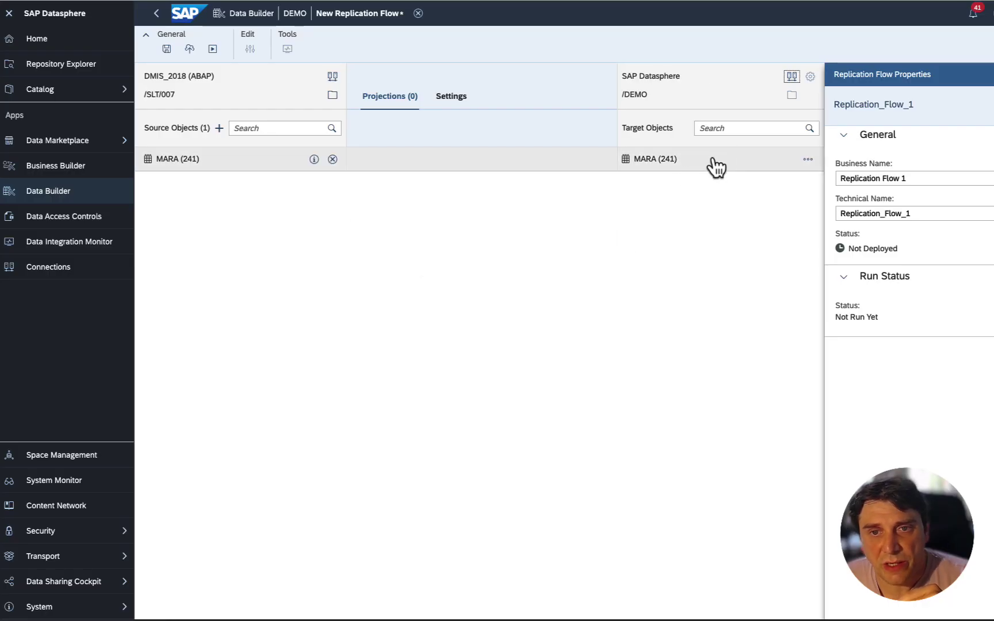
Step: Review the MARA object's projections and load type options, and leave the new replication flow without saving it
{"action": "left_click", "coordinate": [395, 104]}
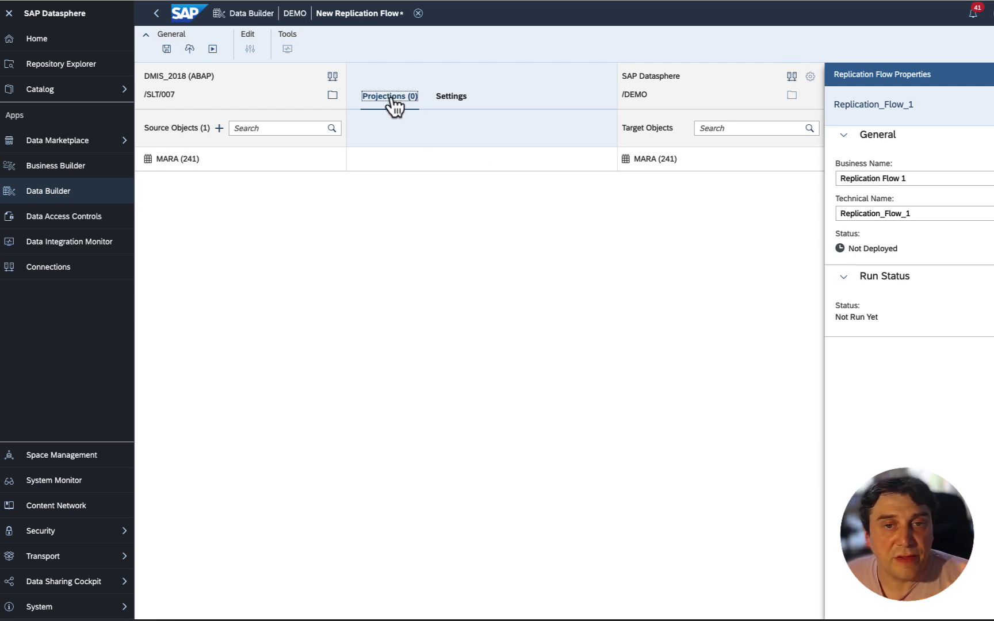
{"action": "left_click", "coordinate": [451, 99]}
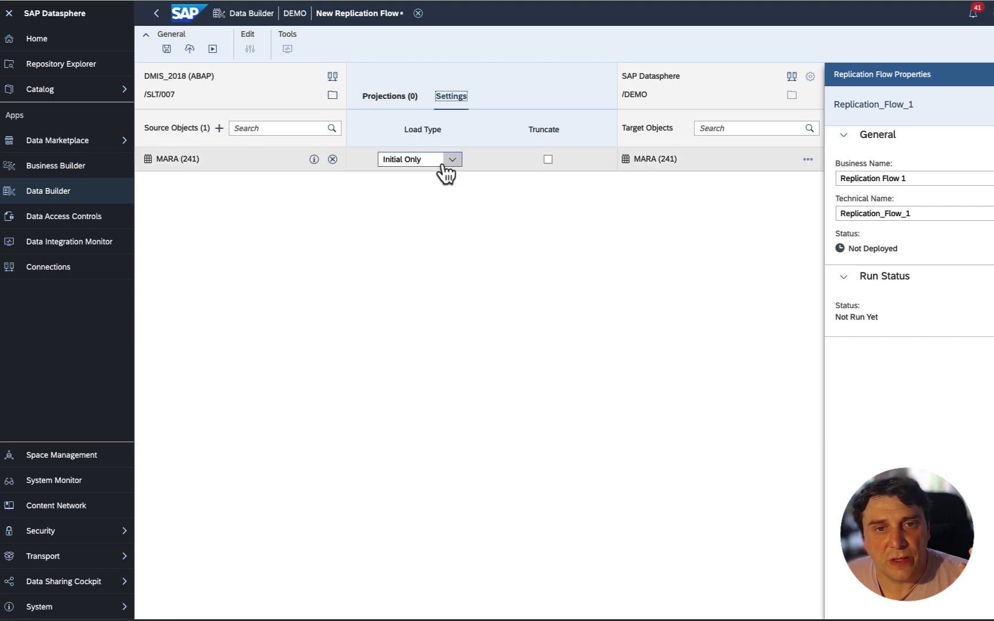
{"action": "left_click", "coordinate": [451, 160]}
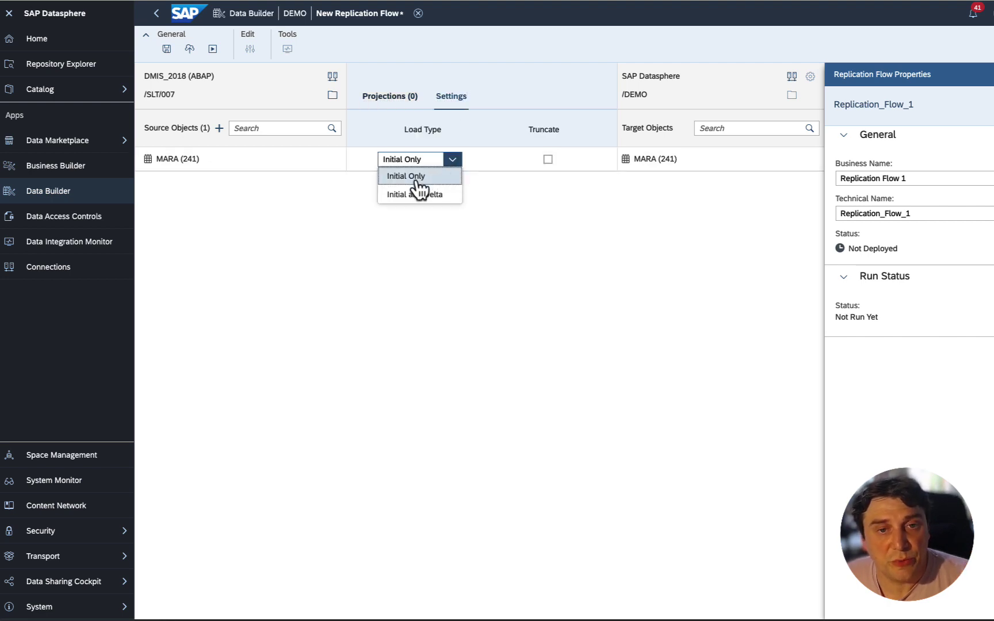
{"action": "left_click", "coordinate": [520, 245]}
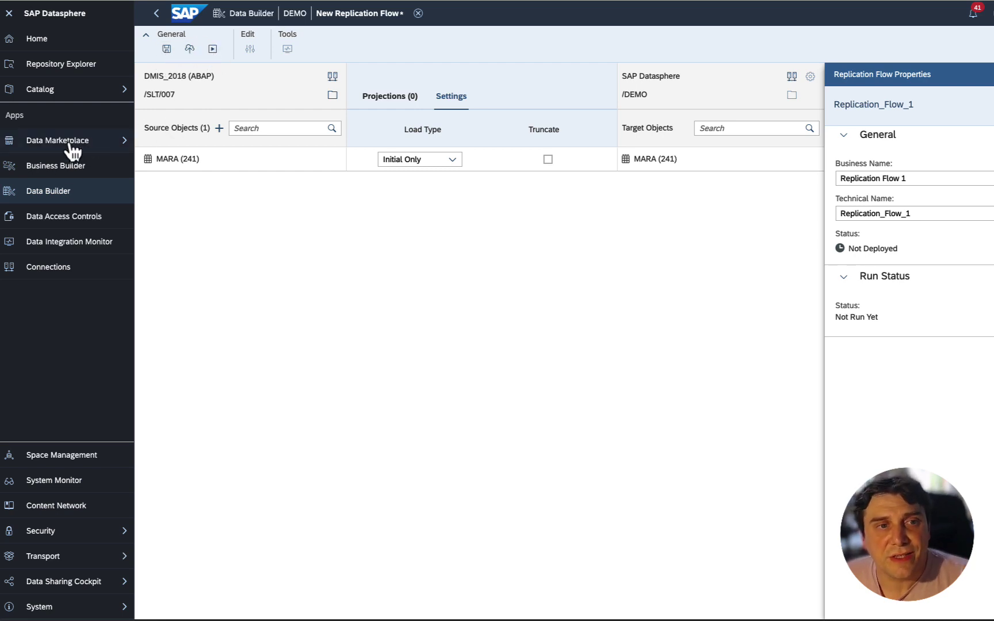
{"action": "left_click", "coordinate": [291, 13]}
{"action": "left_click", "coordinate": [613, 339]}
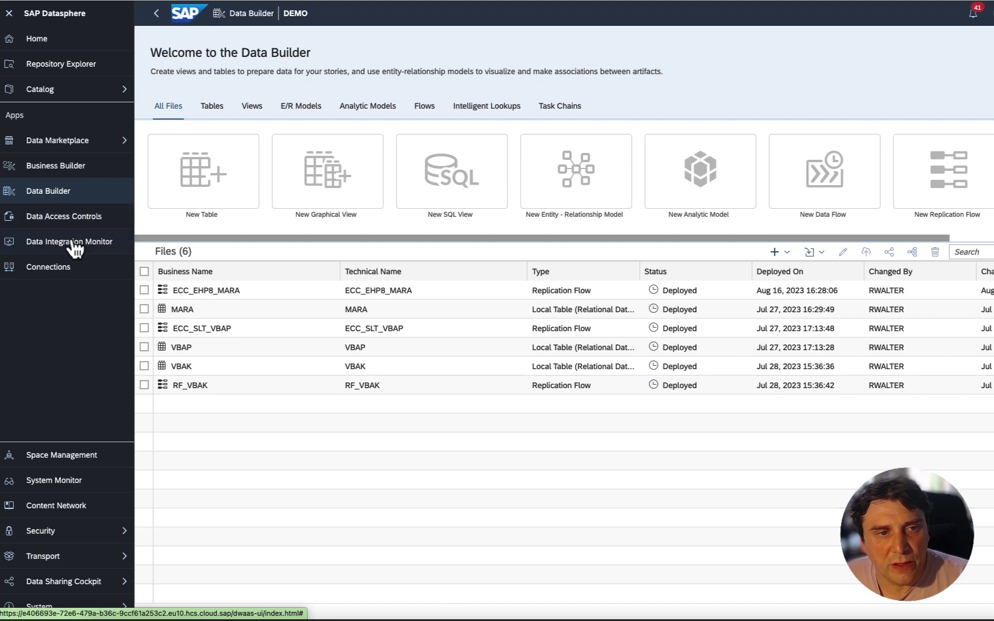
Step: Open the run details of replication flow ECC_EHP8_MARA from the Data Integration Monitor's flow monitor
{"action": "left_click", "coordinate": [70, 242]}
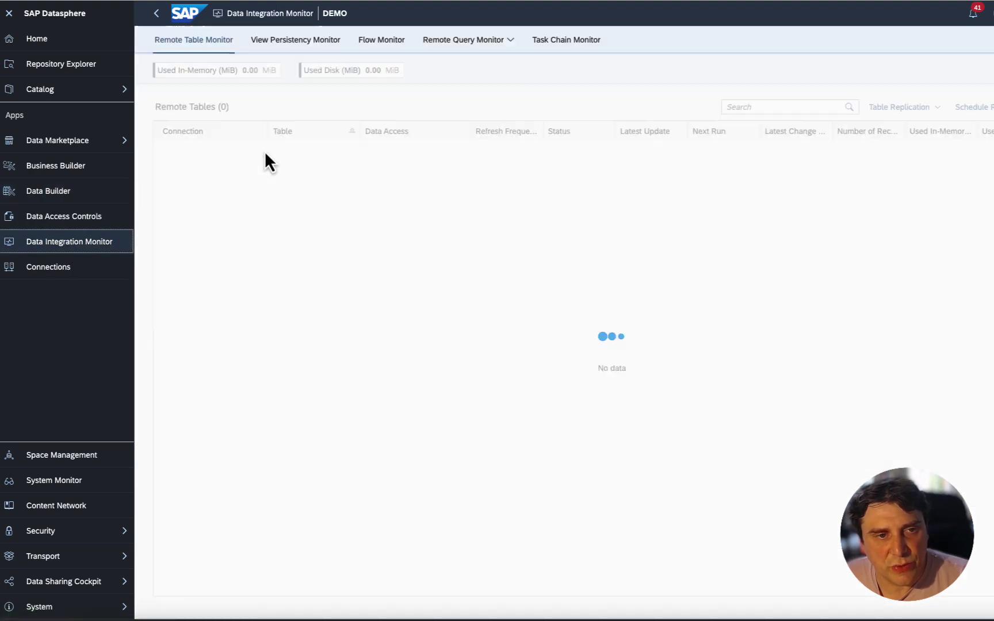
{"action": "left_click", "coordinate": [384, 41]}
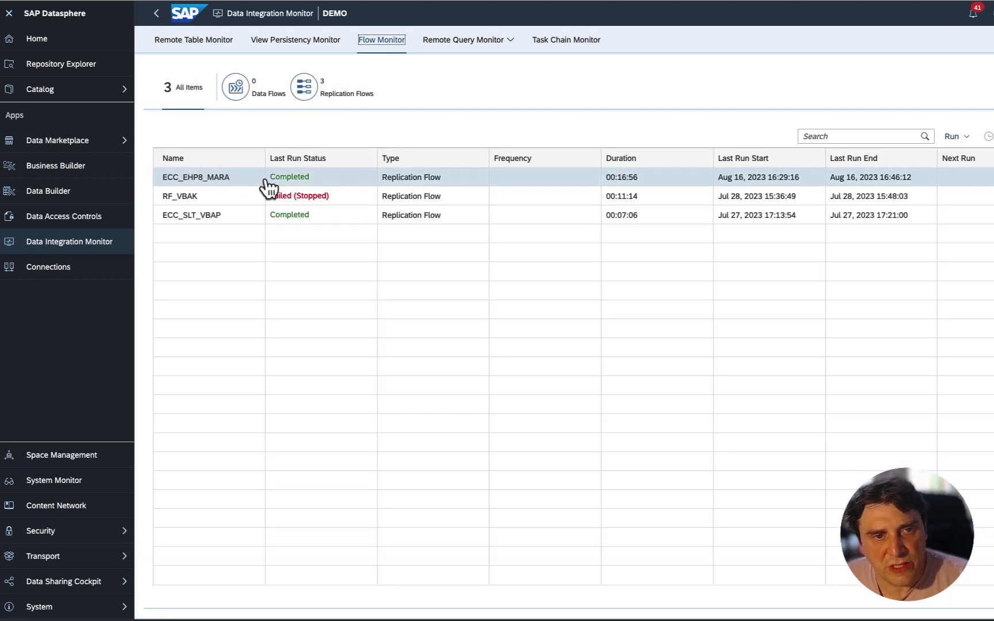
{"action": "left_click", "coordinate": [989, 176]}
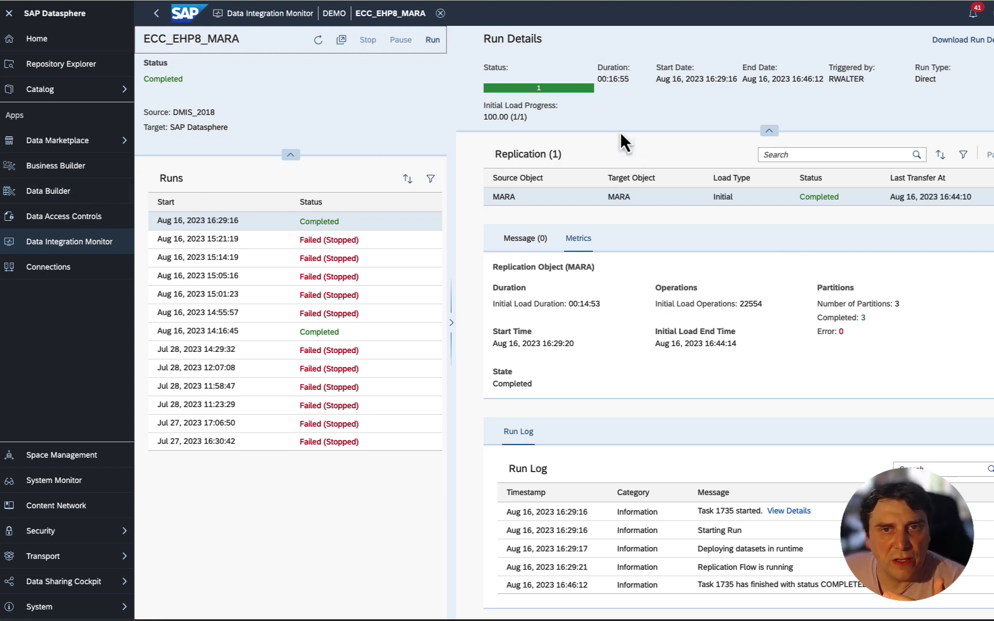
Step: Open the local table MARA in the Data Builder and preview its data
{"action": "left_click", "coordinate": [25, 193]}
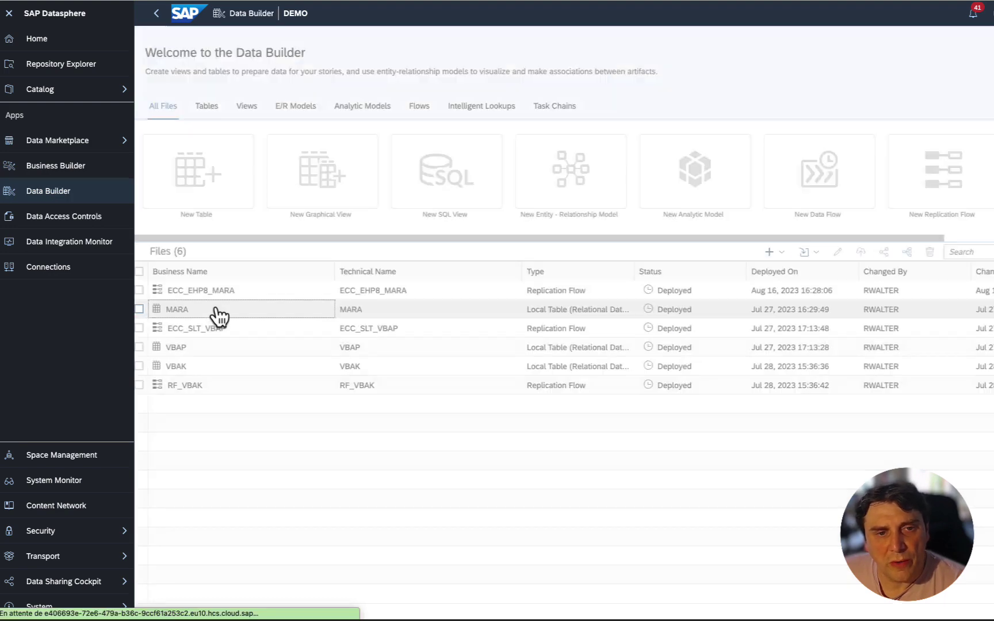
{"action": "left_click", "coordinate": [217, 314]}
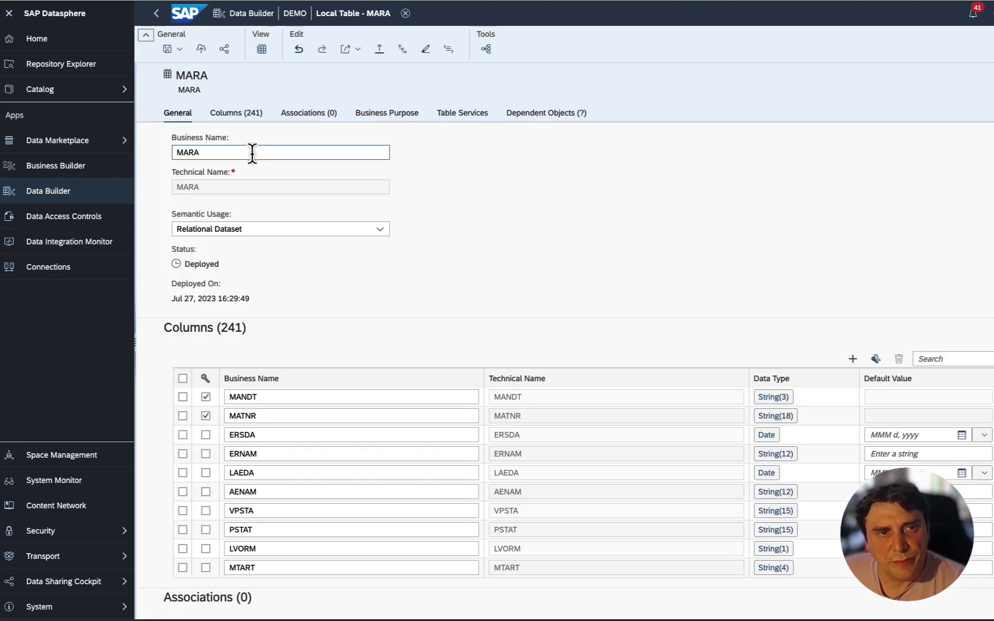
{"action": "left_click", "coordinate": [262, 49]}
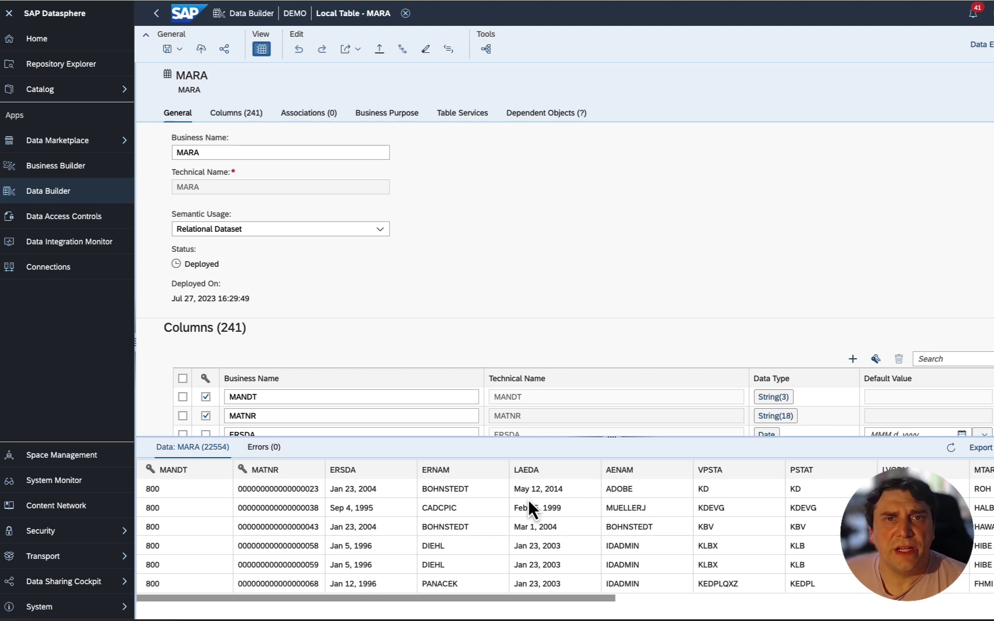
Step: Review the on-premise data source locations in the system administration's data source configuration
{"action": "left_click", "coordinate": [80, 614]}
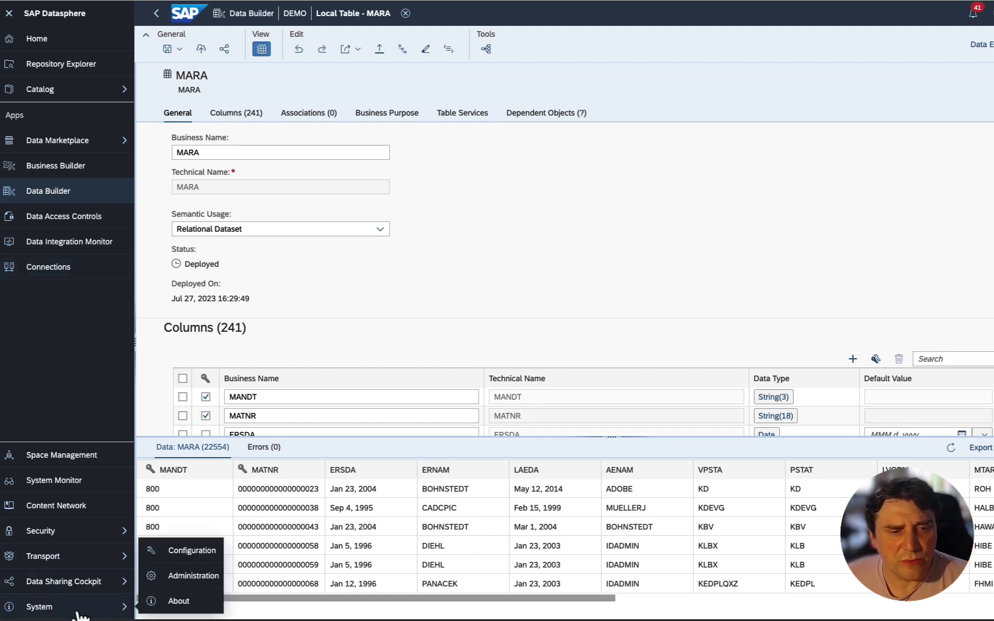
{"action": "left_click", "coordinate": [179, 578]}
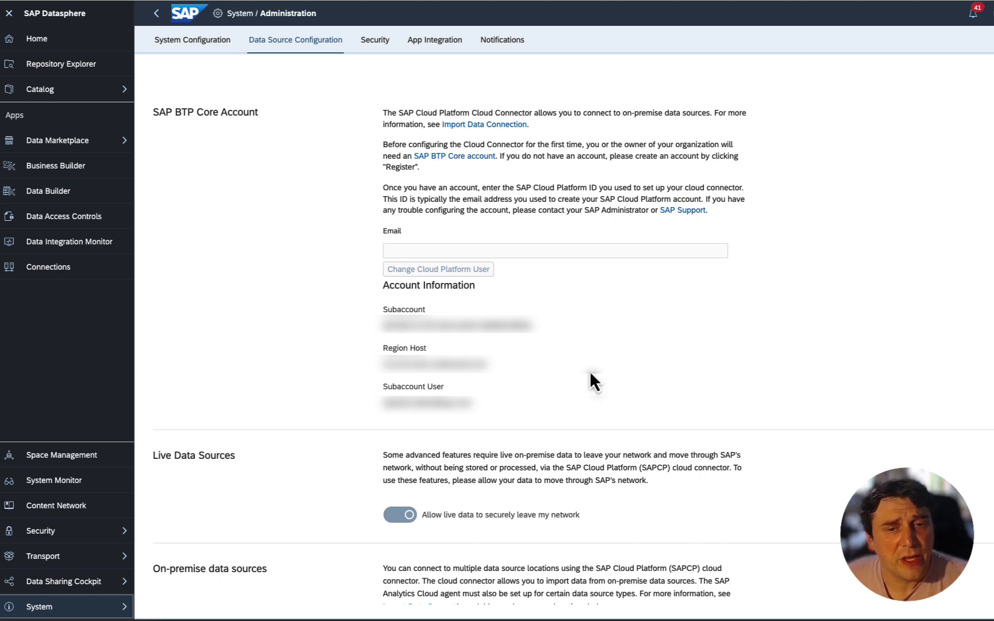
{"action": "scroll", "coordinate": [590, 374], "scroll_direction": "down", "scroll_amount": 5}
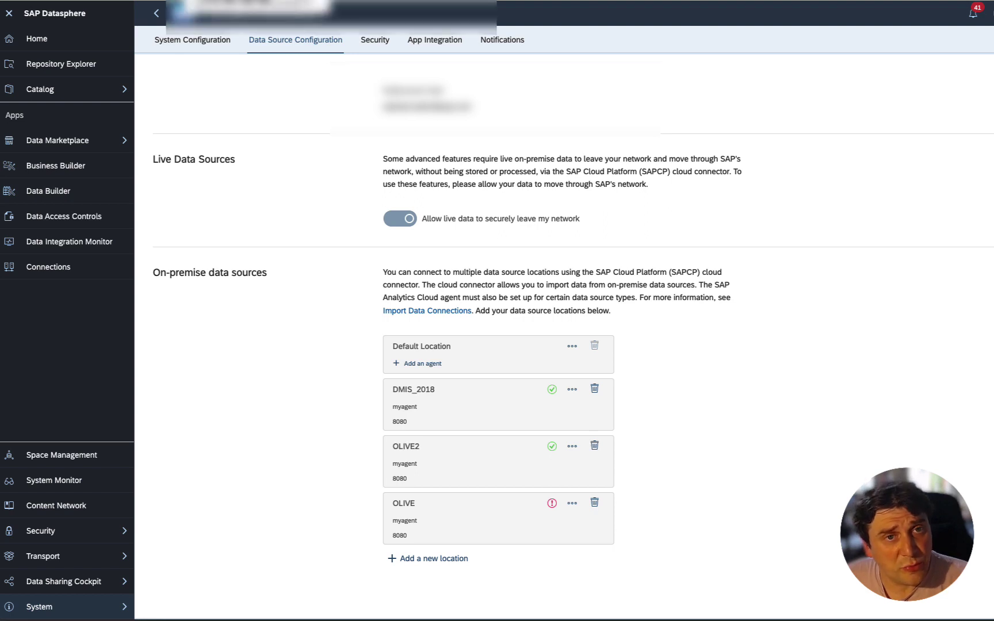
Step: Switch to Cloud Connector Administration and review the subaccount dashboard and the cloud-to-on-premise resources of ecc6ehp8:sapgw00 and myagent:8080
{"action": "key", "text": "ctrl+Tab"}
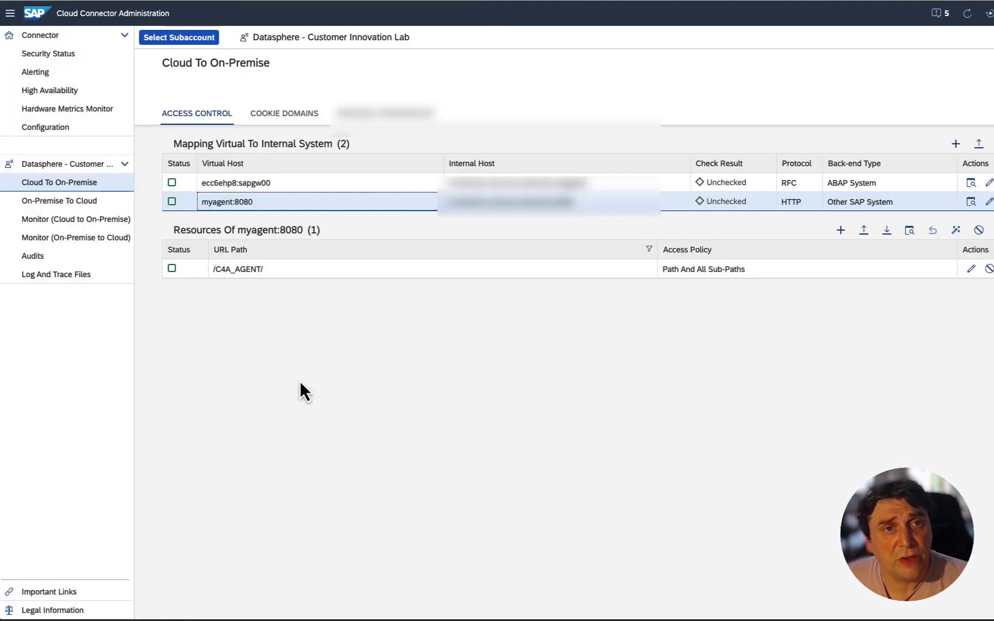
{"action": "left_click", "coordinate": [65, 41]}
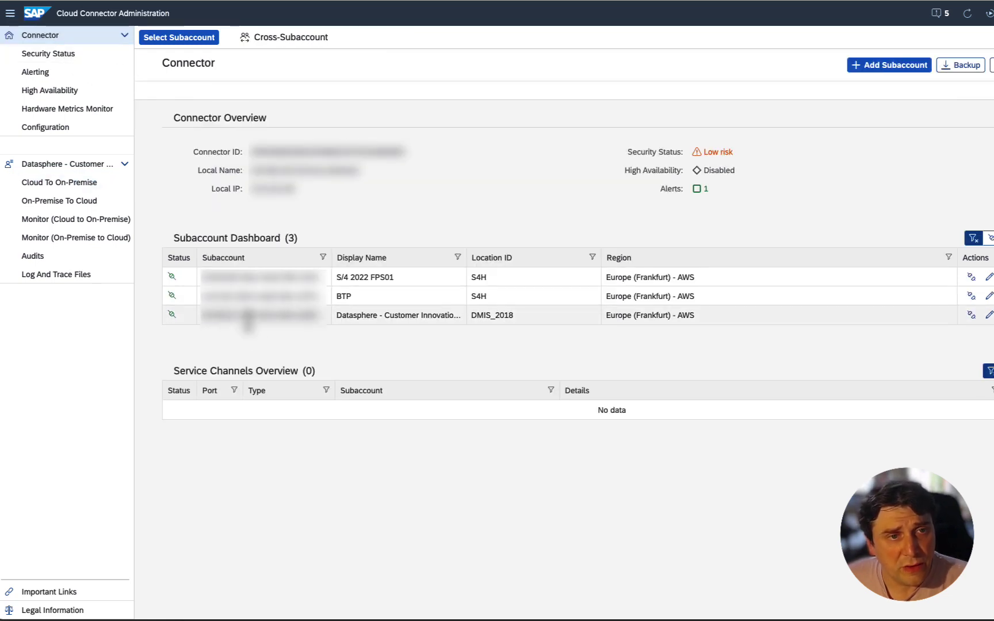
{"action": "left_click", "coordinate": [44, 188]}
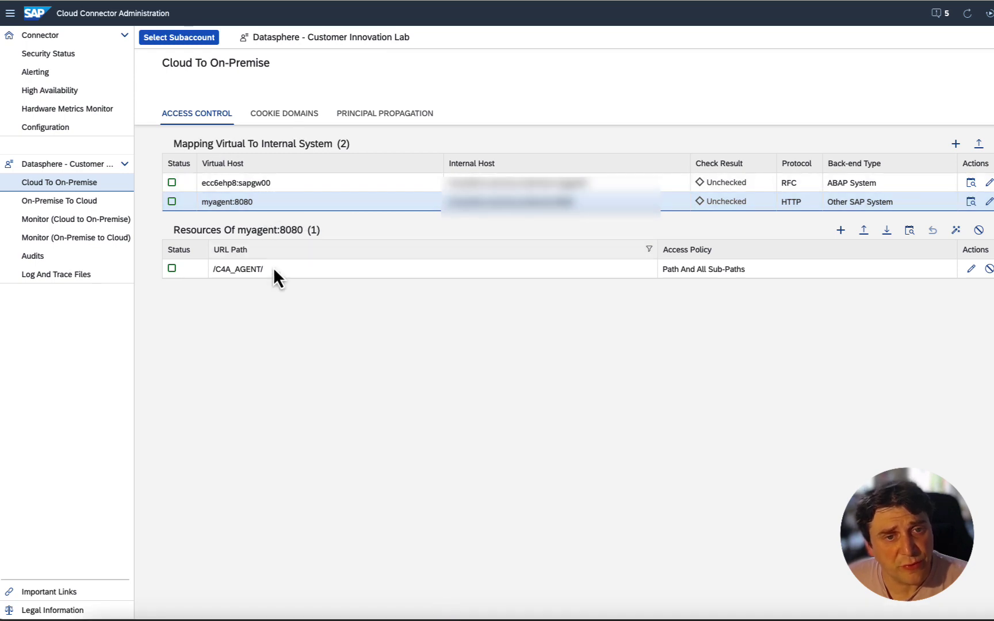
{"action": "left_click", "coordinate": [269, 185]}
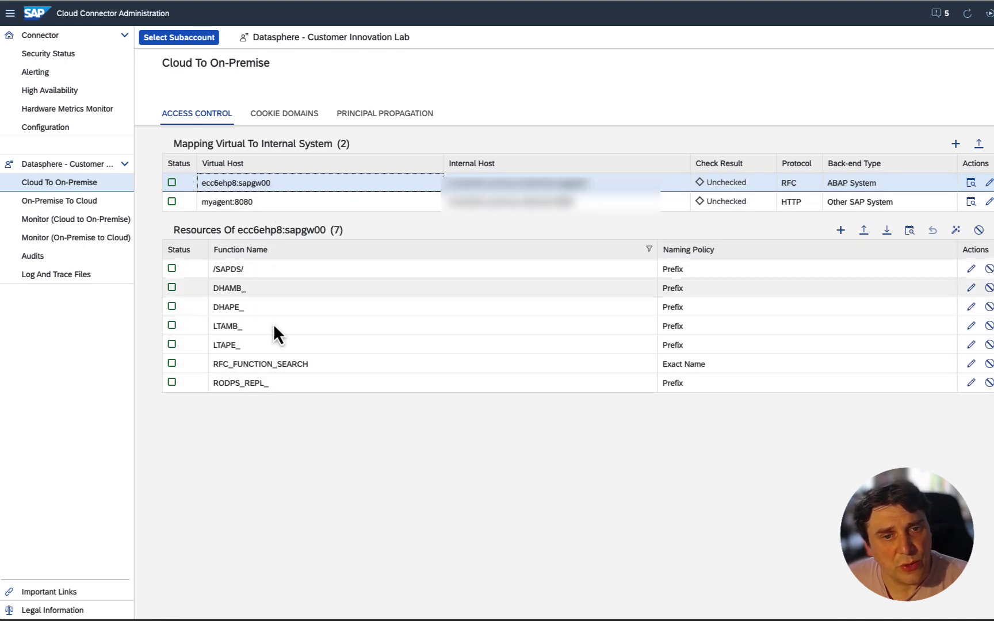
{"action": "left_click", "coordinate": [270, 199]}
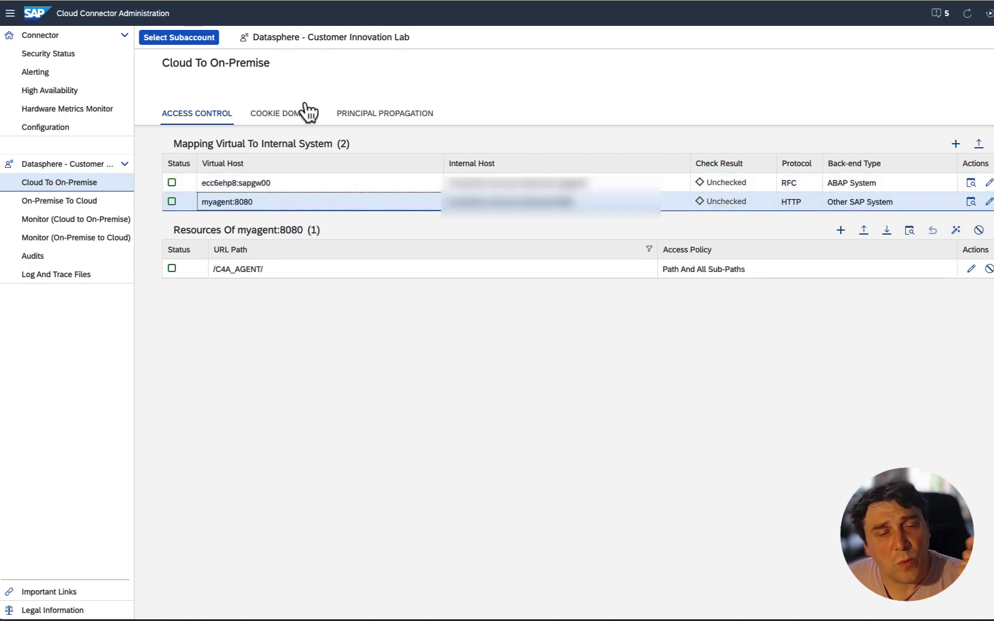
{"action": "left_click", "coordinate": [57, 37]}
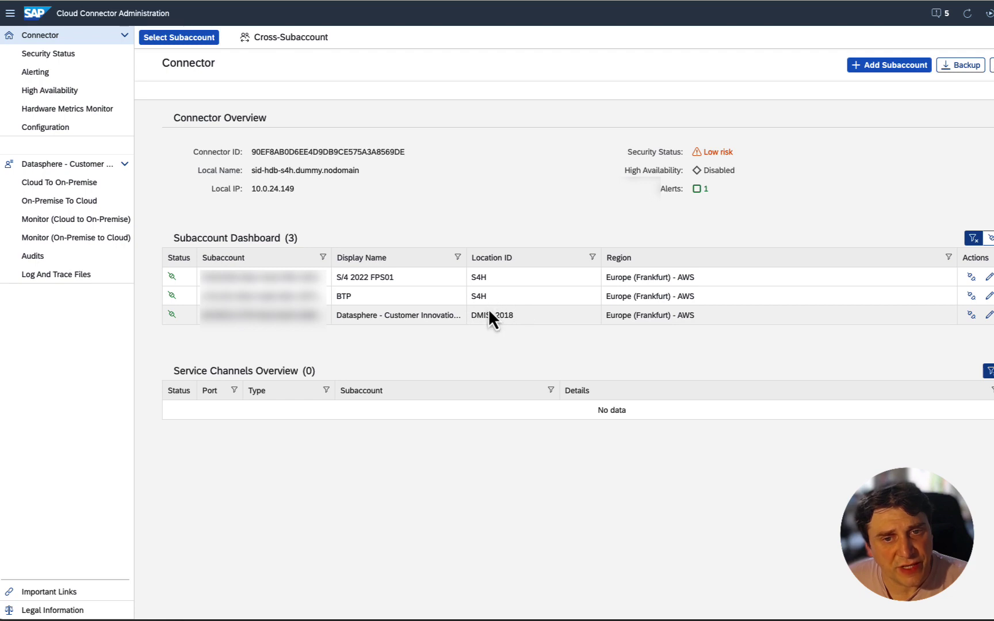
Step: Switch back to SAP Datasphere and review the DMIS_2018 connection's settings, leaving without saving changes
{"action": "key", "text": "alt+Tab"}
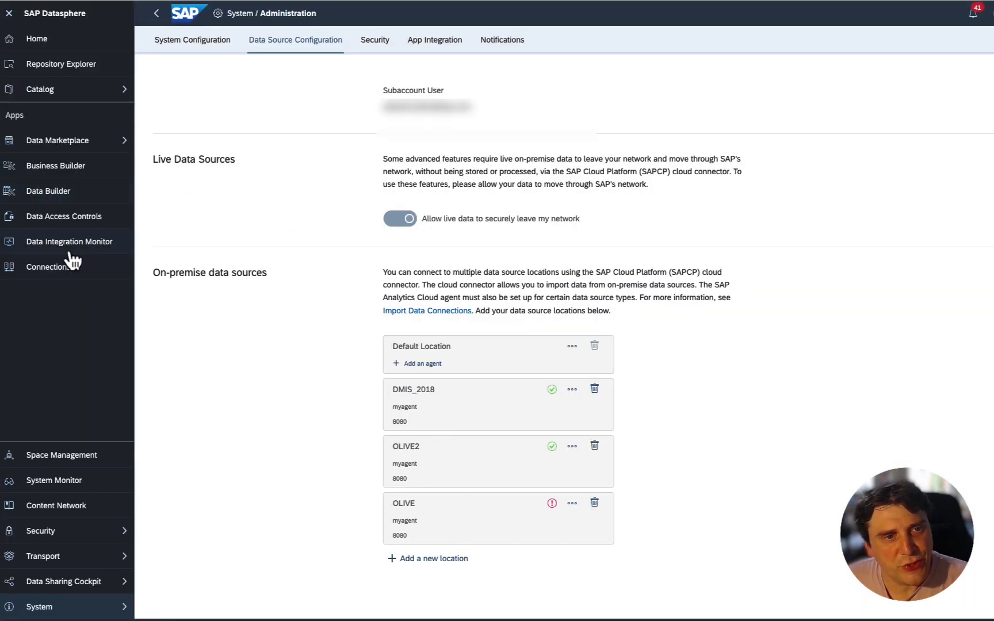
{"action": "left_click", "coordinate": [62, 276]}
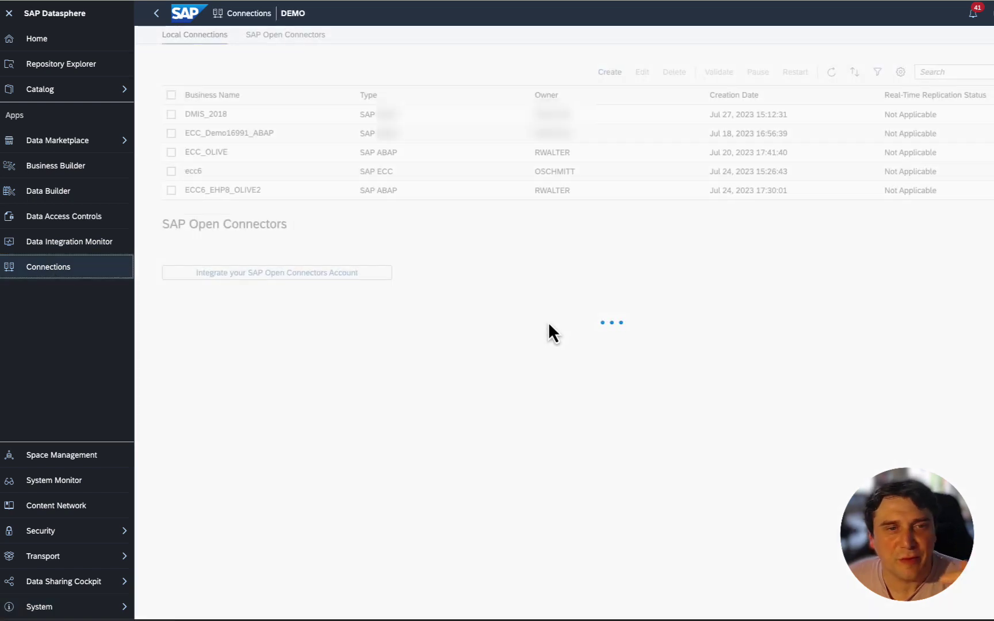
{"action": "left_click", "coordinate": [171, 115]}
{"action": "left_click", "coordinate": [642, 72]}
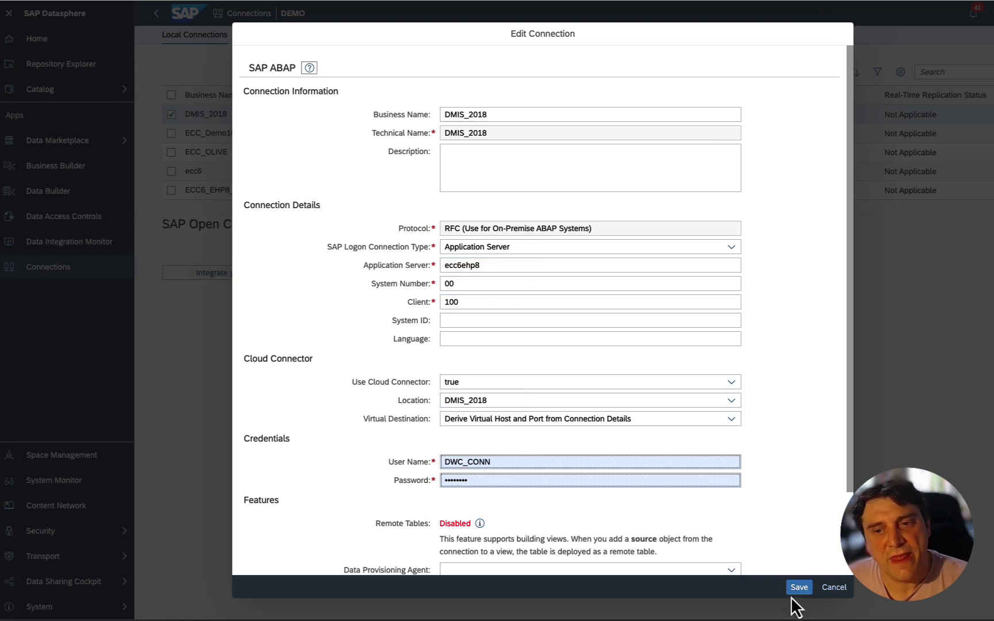
{"action": "left_click", "coordinate": [834, 587]}
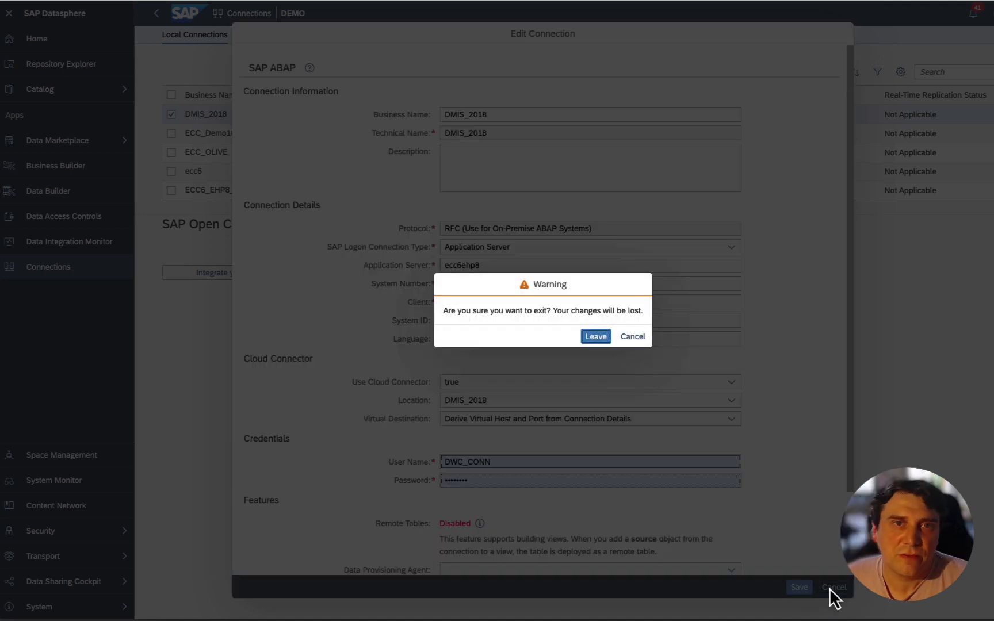
{"action": "left_click", "coordinate": [596, 339]}
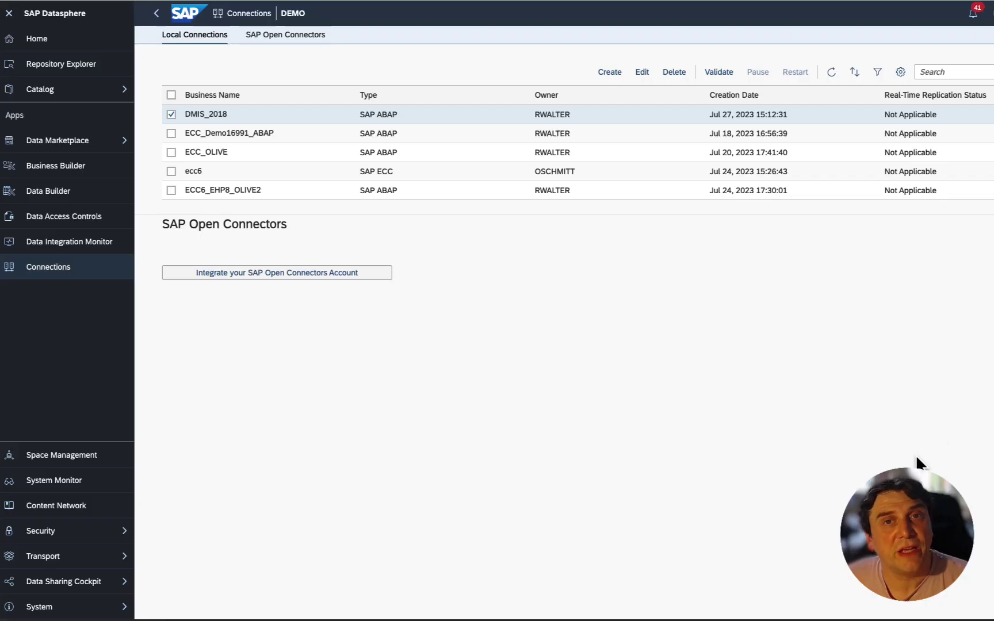